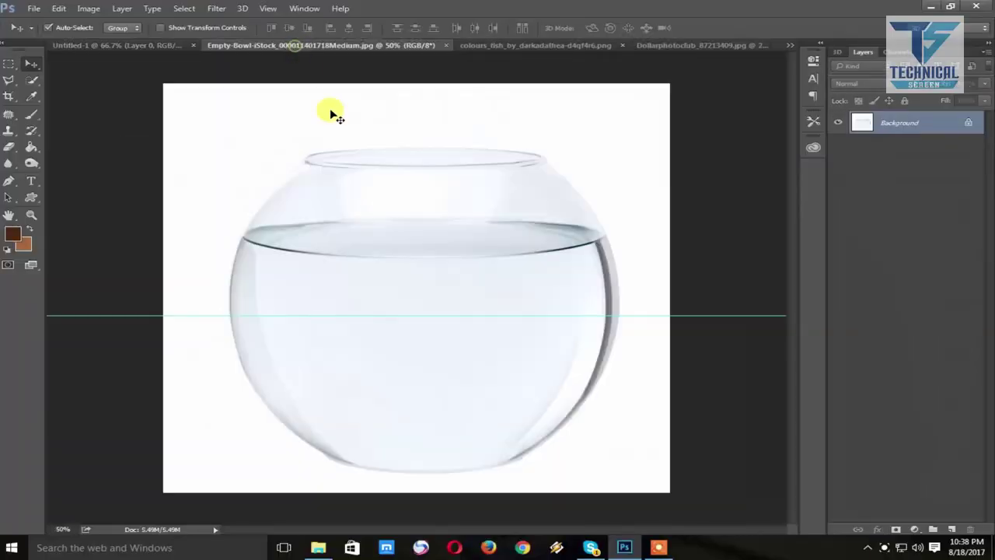
Create a new blank 1280 × 720 pixel document, Untitled-2.
key("ctrl+n")
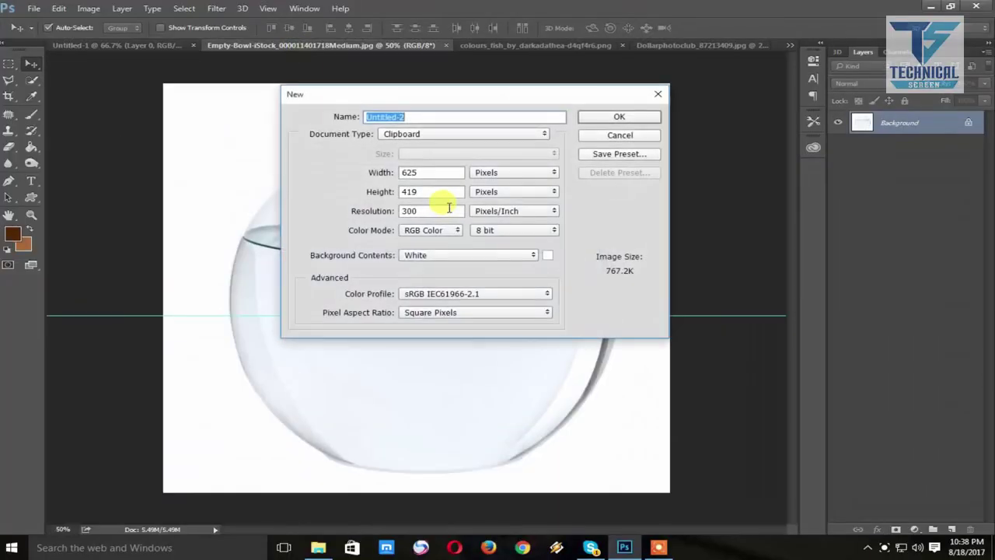
double_click(431, 171)
type("12")
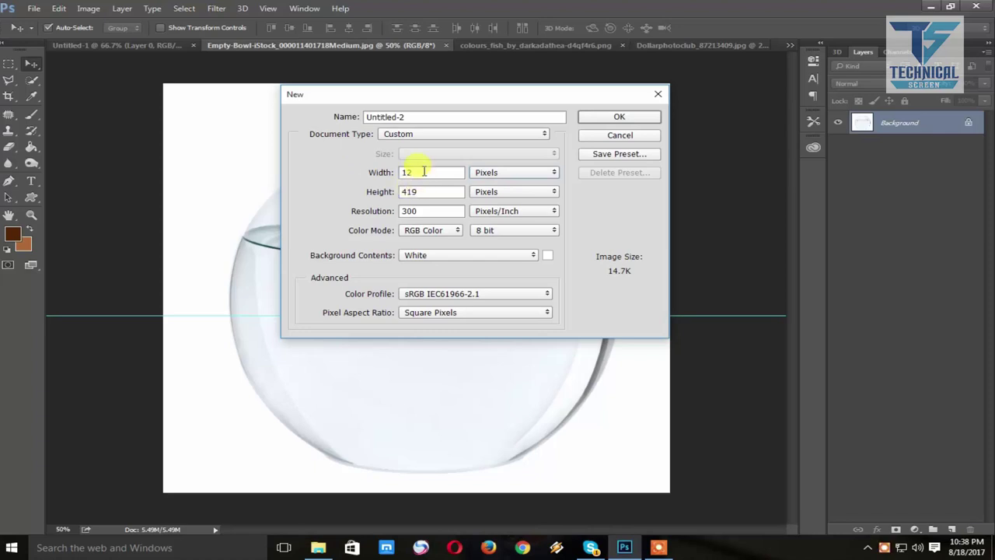
left_click(370, 172)
type("20")
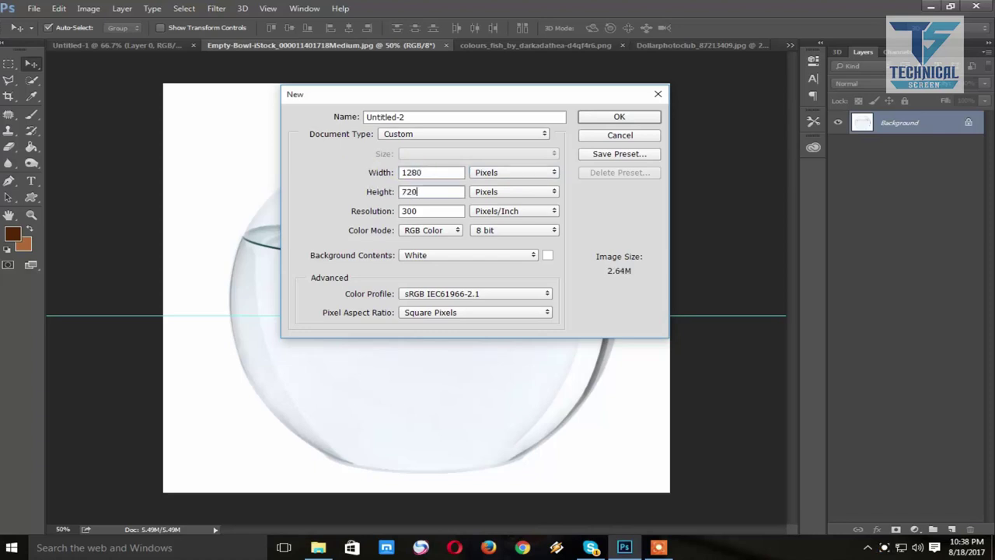
key("Return")
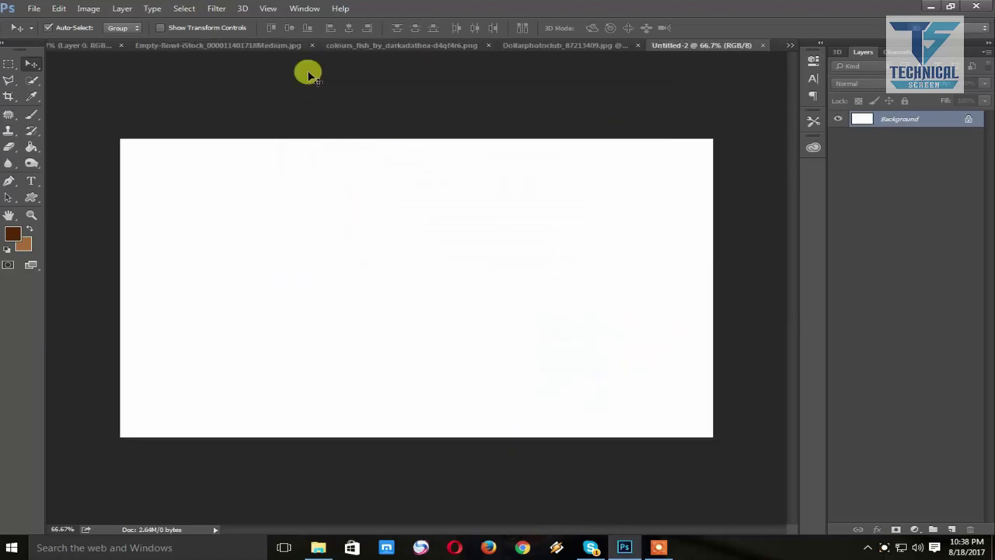
Remove the guide from the Empty-Bowl photo and copy the fishbowl into Untitled-2.
left_click(260, 44)
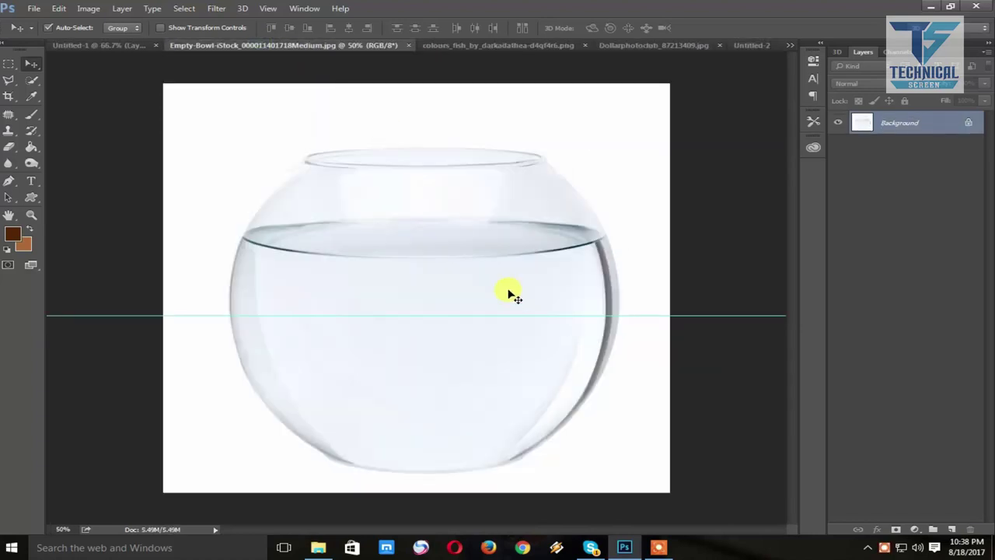
left_click_drag(695, 315, 666, 49)
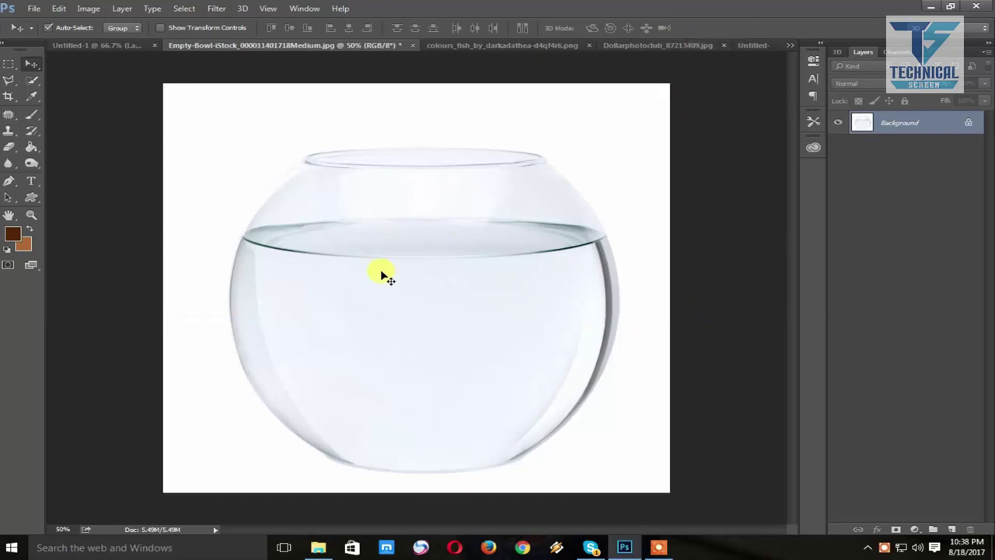
left_click_drag(380, 269, 486, 297)
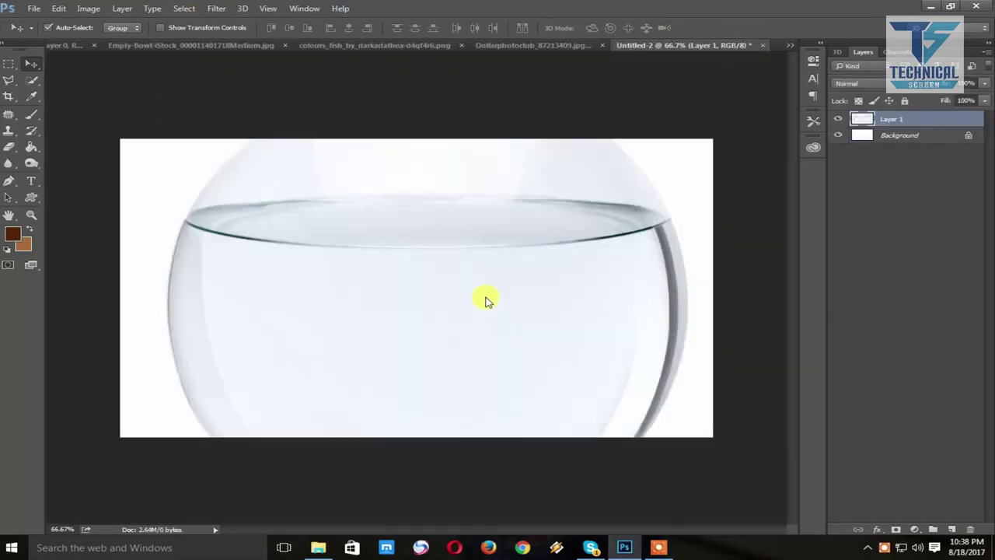
Close Empty-Bowl and Untitled-1 without saving.
left_click(285, 46)
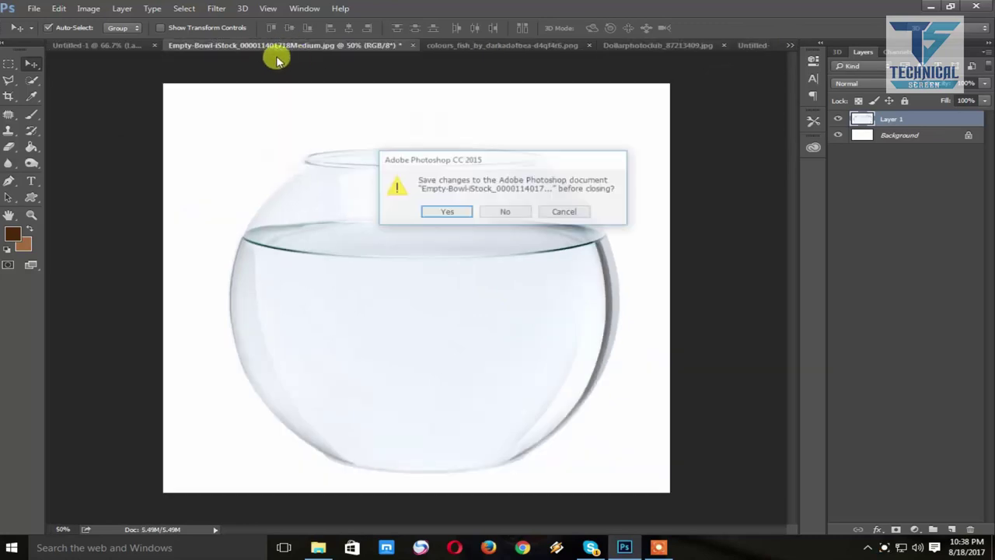
left_click(517, 212)
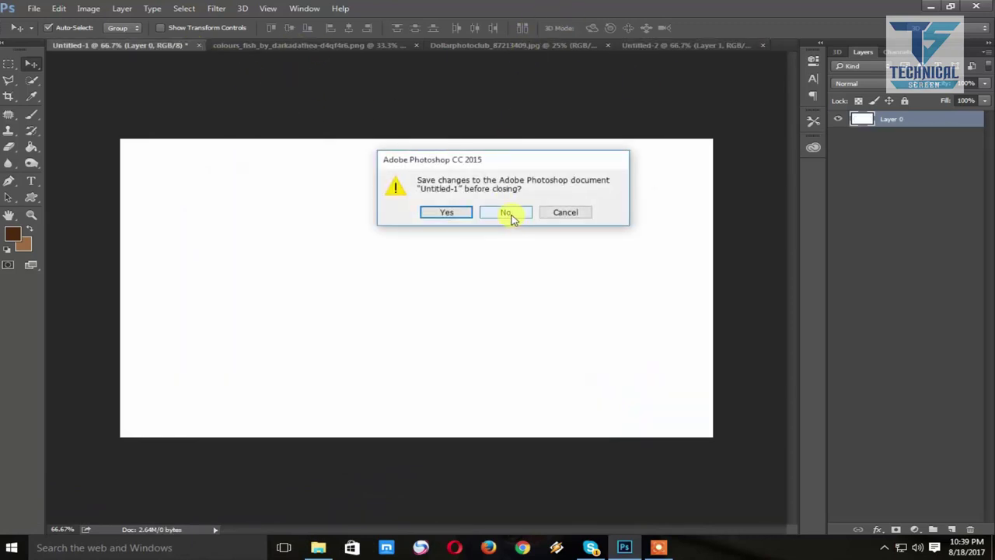
left_click(509, 215)
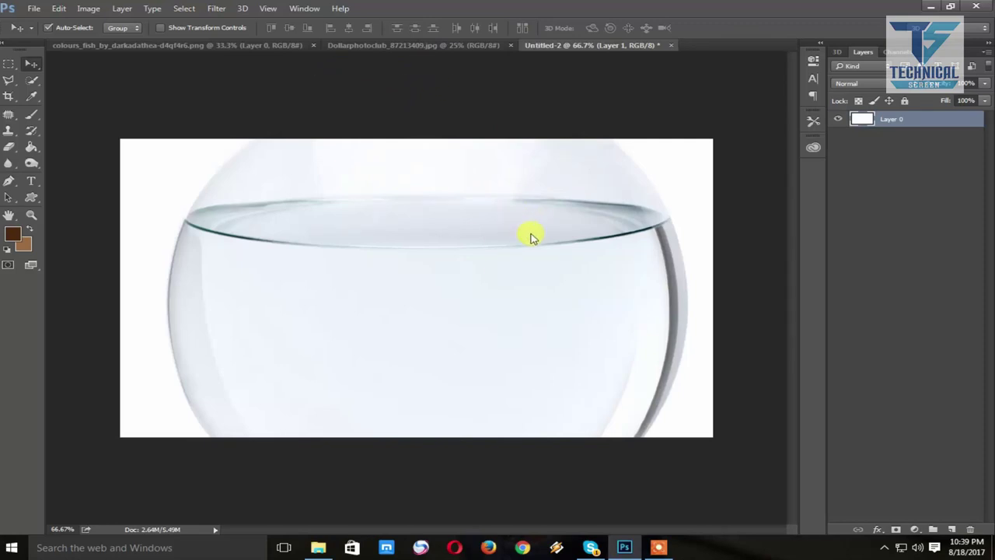
key("ctrl+minus")
key("ctrl+minus")
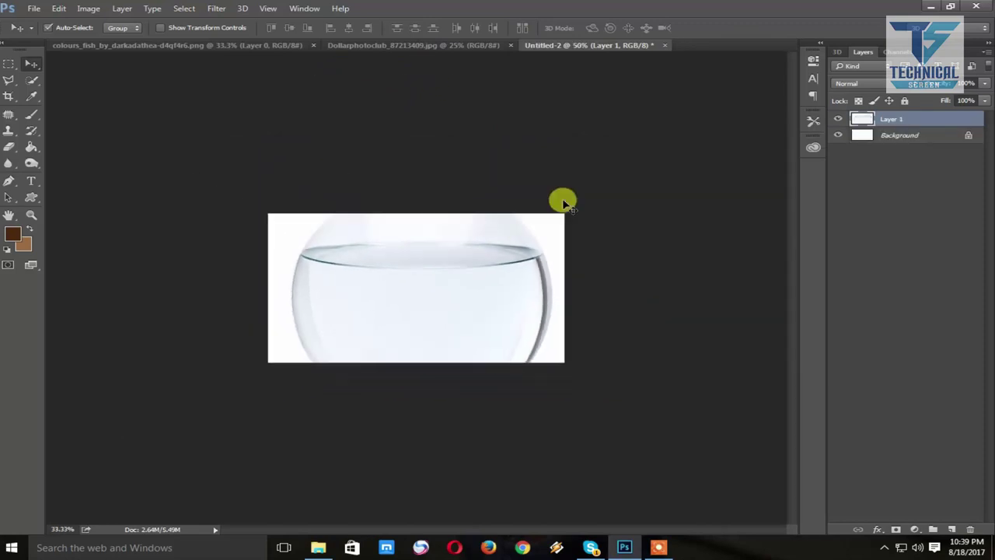
Convert Background to Layer 0 and scale Layer 1's fishbowl to about 51%, centred.
double_click(902, 135)
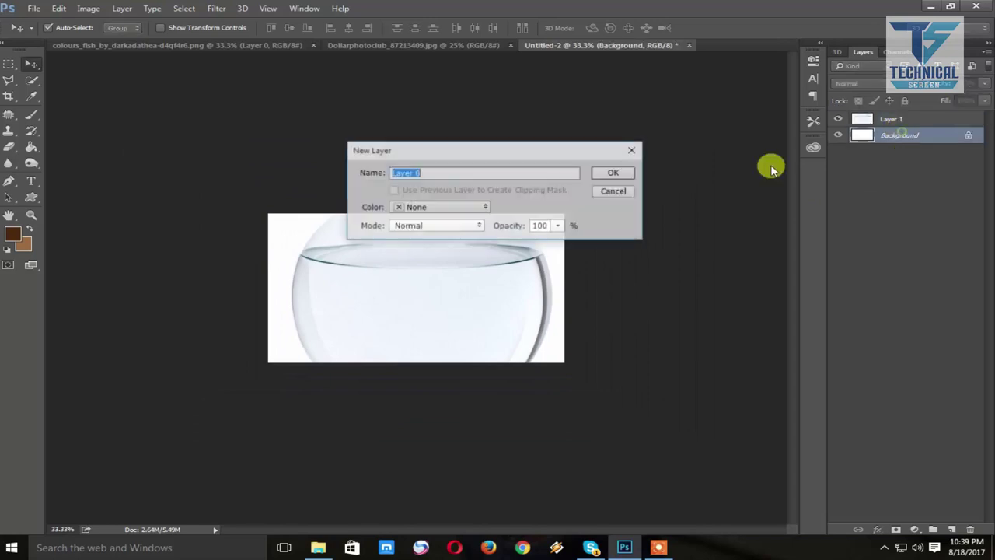
left_click(611, 178)
left_click(901, 119)
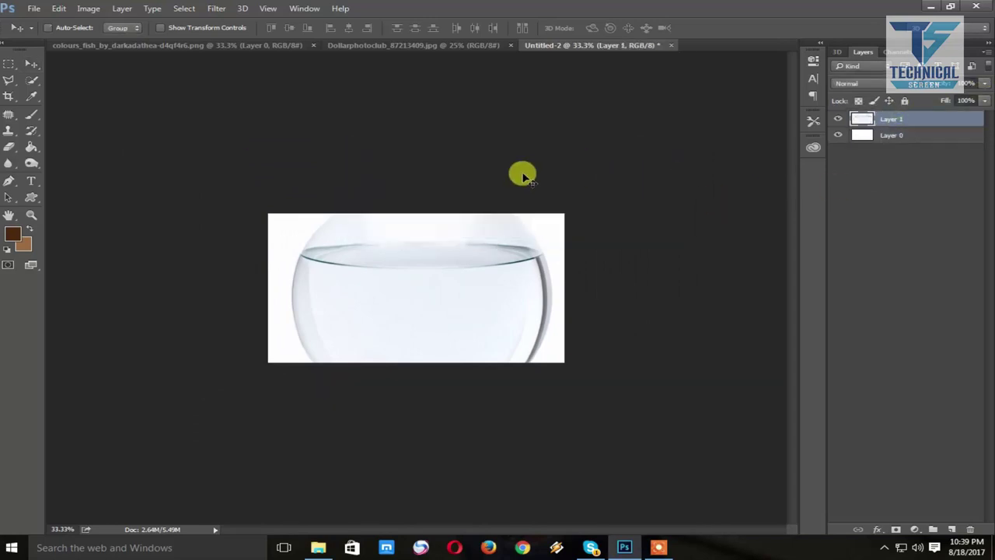
key("ctrl+t")
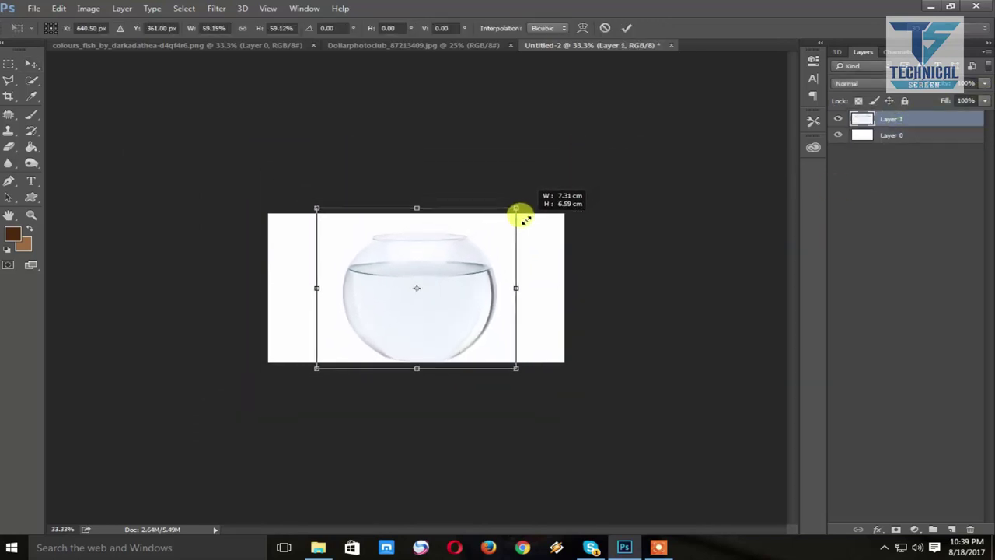
left_click_drag(584, 150, 515, 213)
key("ctrl+0")
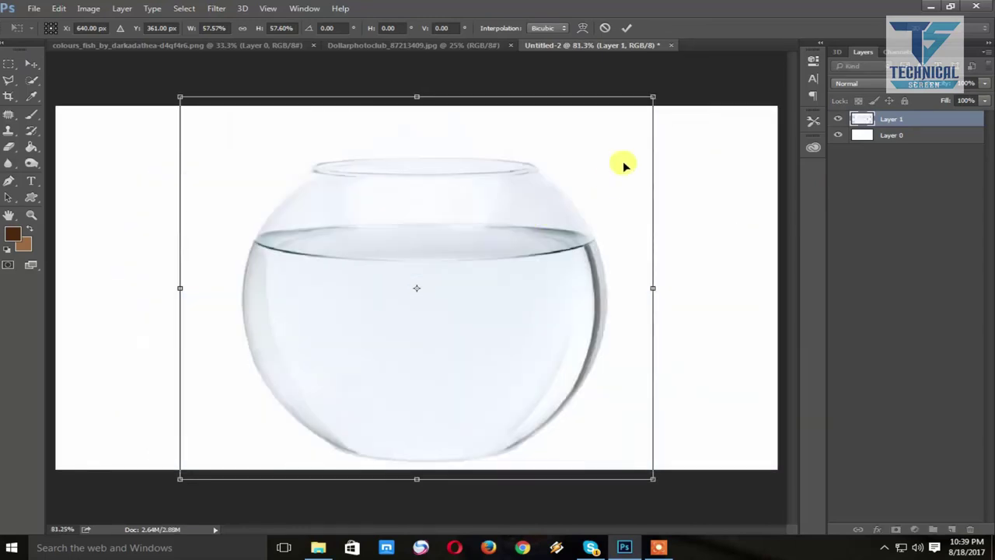
left_click_drag(653, 96, 628, 118)
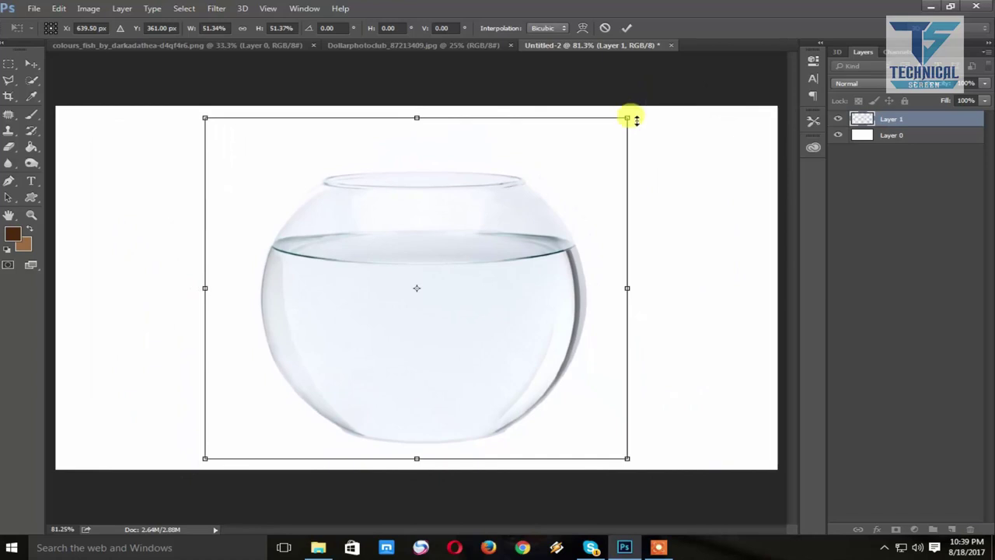
left_click_drag(533, 276, 521, 275)
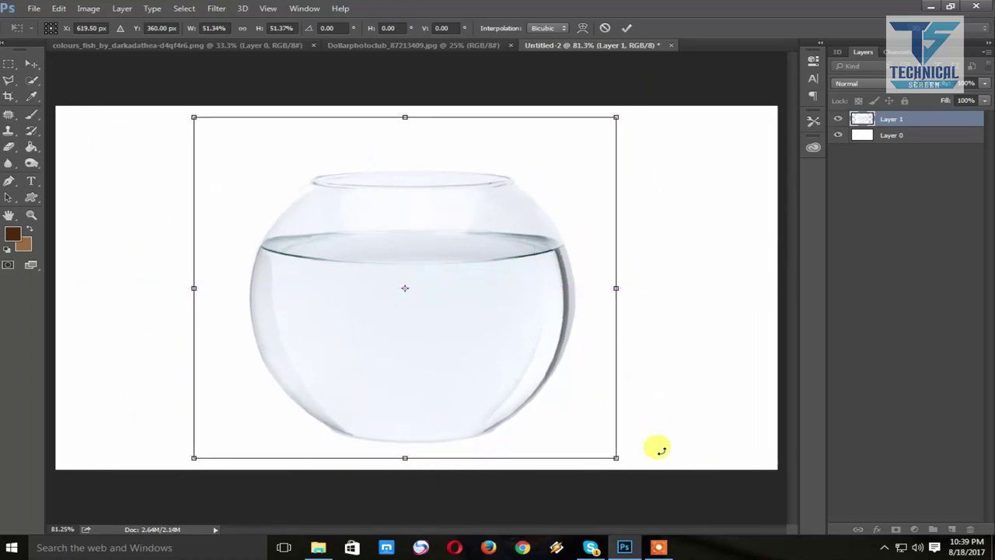
left_click_drag(615, 456, 620, 458)
key("Return")
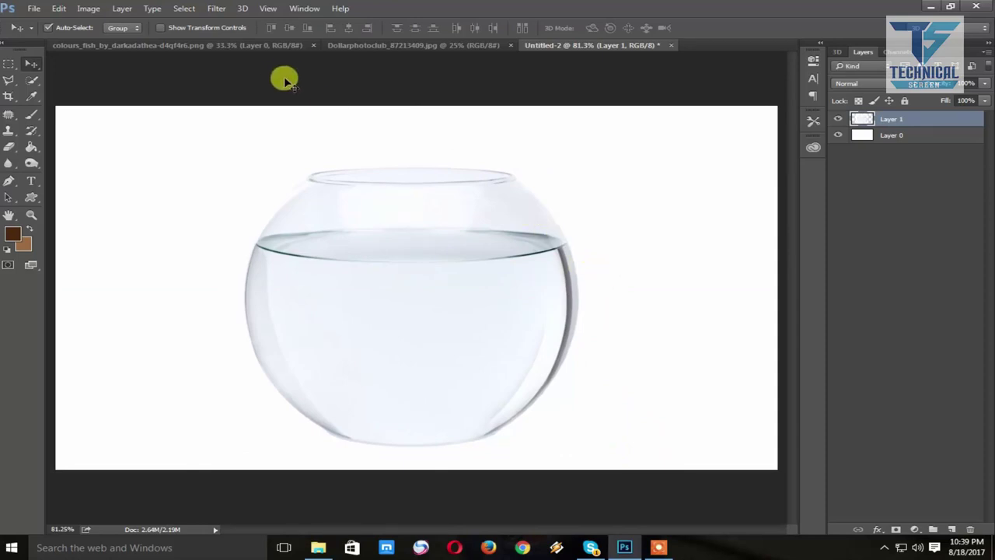
Copy the Dollarphotoclub water splash photo into Untitled-2 as Layer 2.
left_click(339, 46)
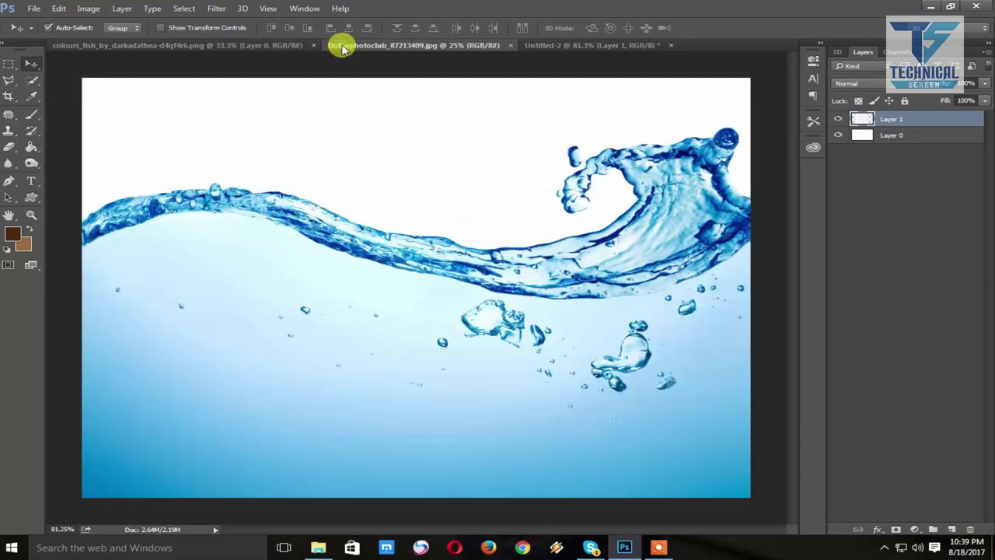
left_click_drag(482, 265, 487, 277)
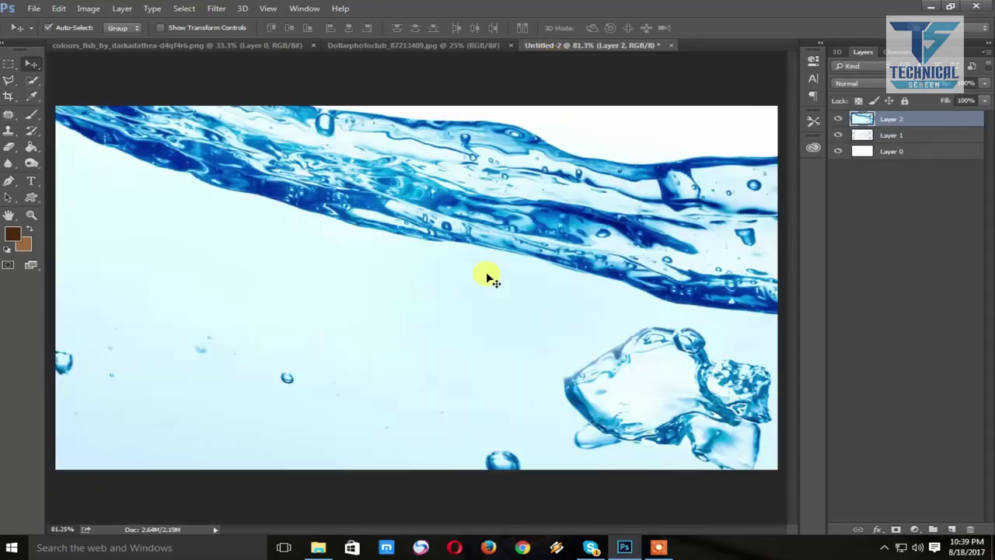
key("ctrl+minus")
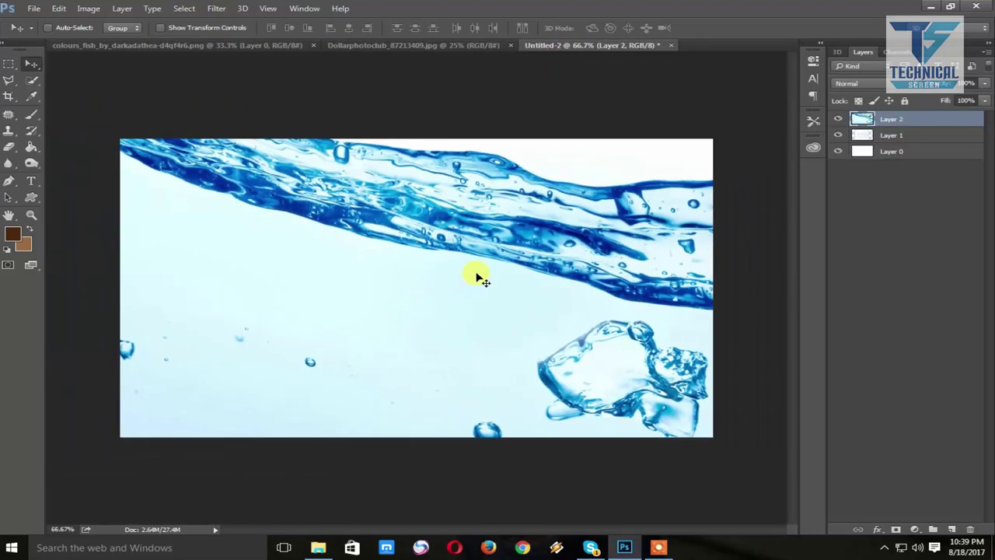
key("ctrl+minus")
Scale the water splash down to about 22%, centred over the bowl.
key("ctrl+minus")
key("ctrl+t")
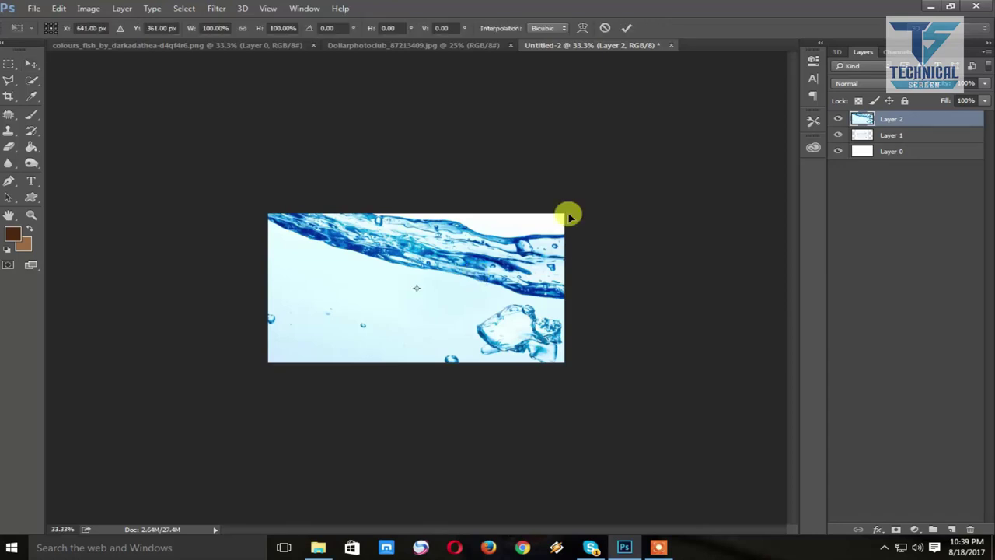
key("ctrl+minus")
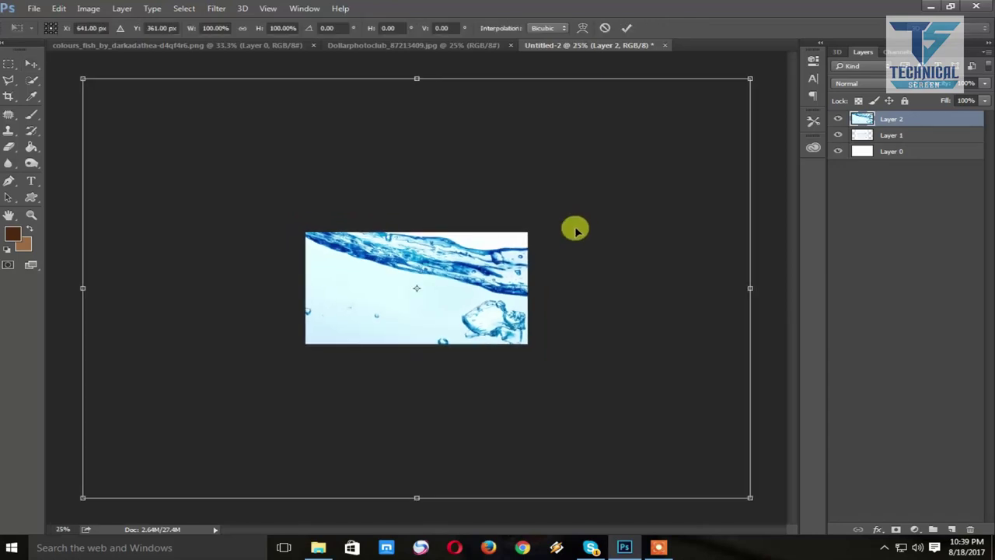
left_click_drag(751, 80, 591, 238)
key("ctrl+0")
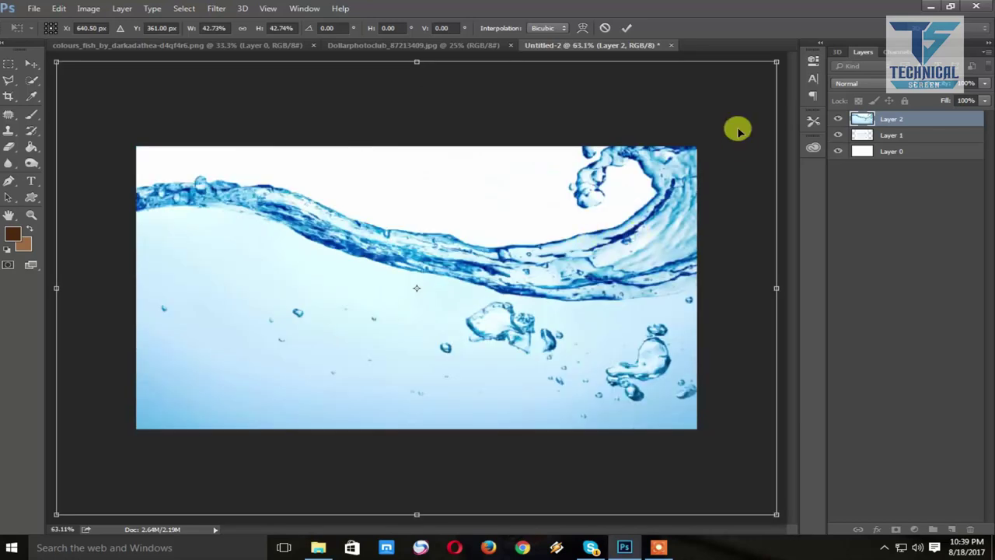
mouse_move(772, 56)
left_mouse_down()
mouse_move(743, 101)
mouse_move(627, 203)
left_mouse_up()
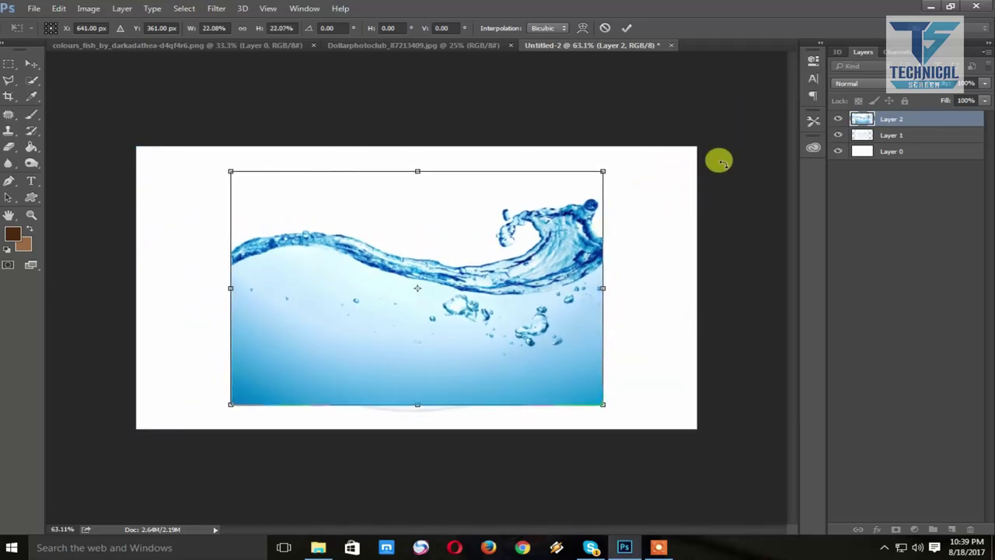
key("Return")
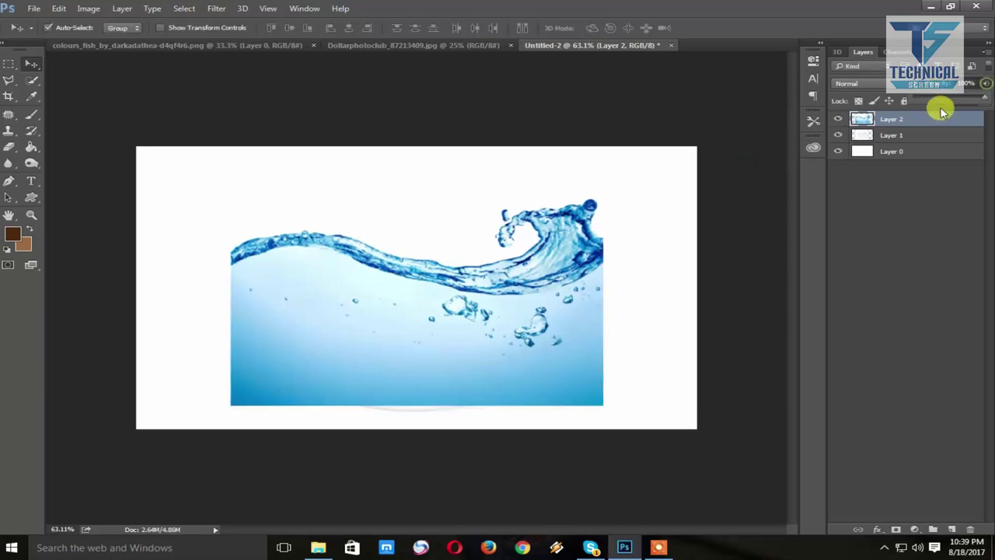
Lower Layer 2's opacity and scale the water to about 72% inside the bowl.
left_click(941, 98)
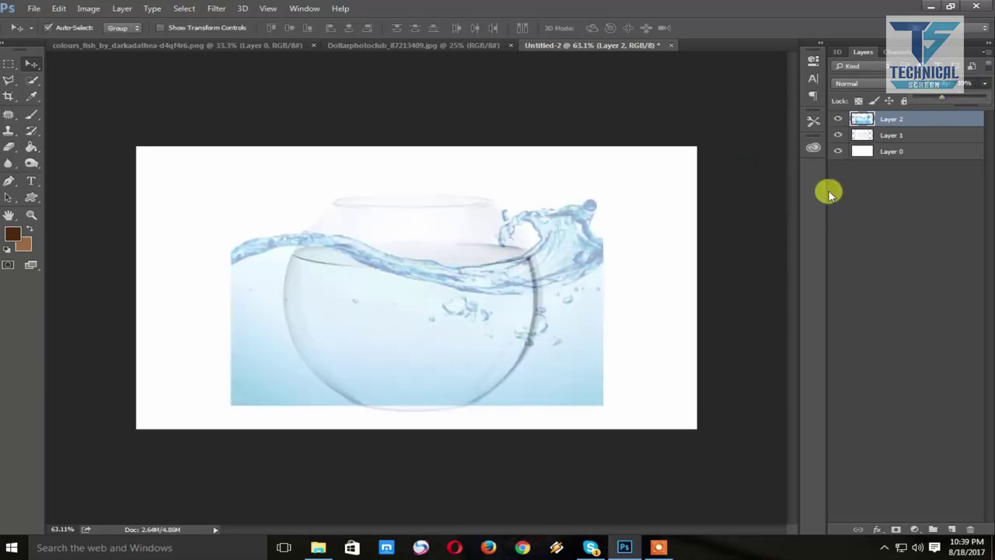
key("ctrl+t")
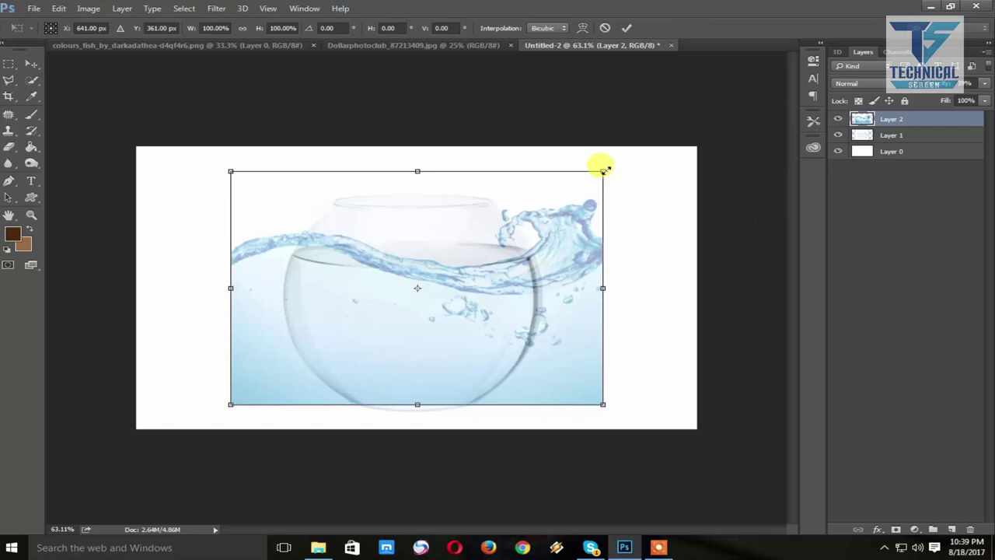
left_click_drag(605, 169, 547, 206)
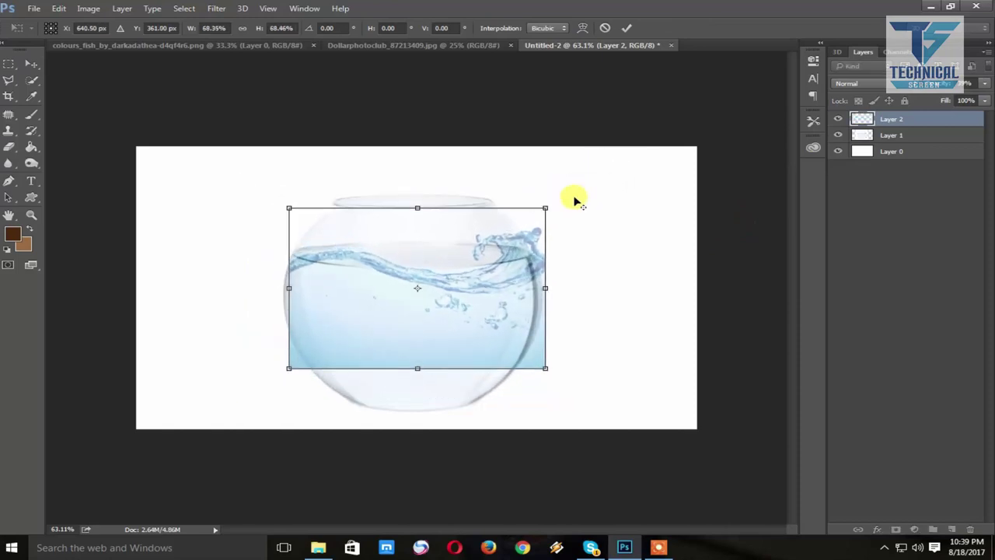
left_click_drag(510, 299, 508, 315)
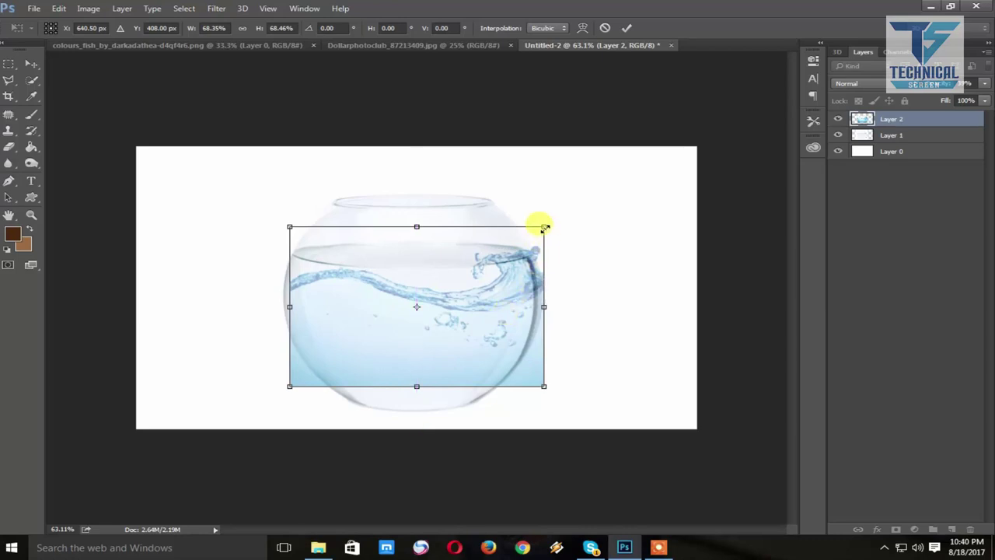
left_click_drag(543, 226, 552, 220)
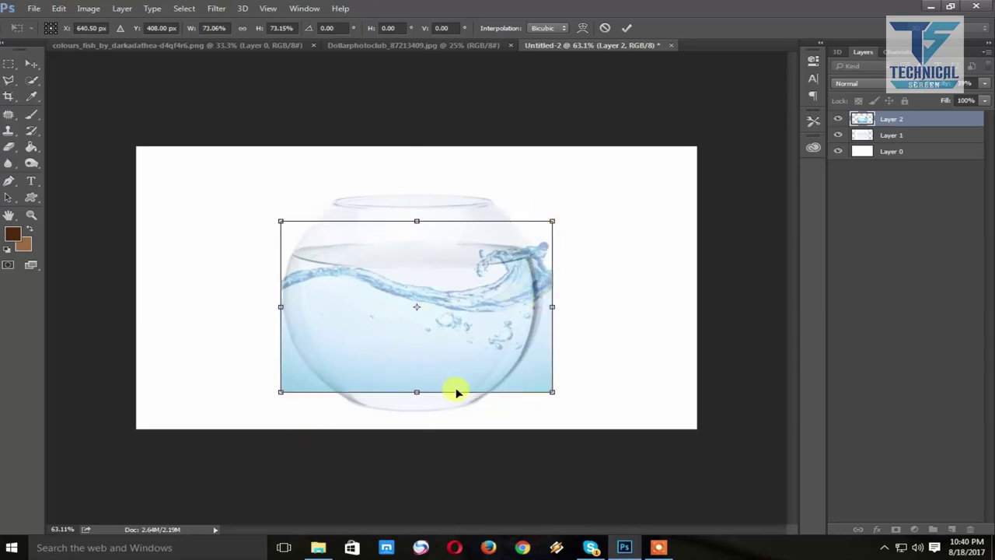
left_click_drag(417, 393, 417, 416)
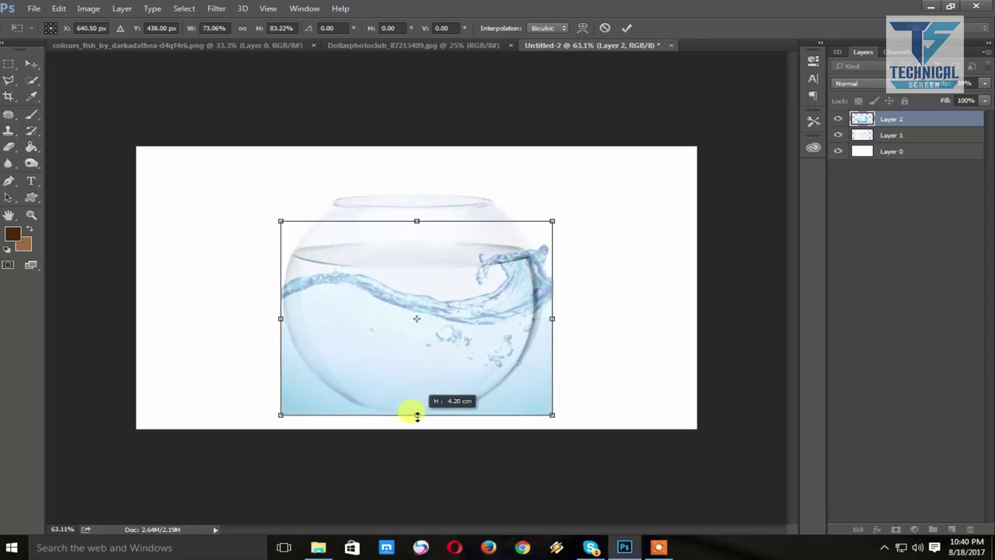
Fine-tune the water's width and edges so it spans from below the rim to the base.
left_click_drag(553, 316, 542, 315)
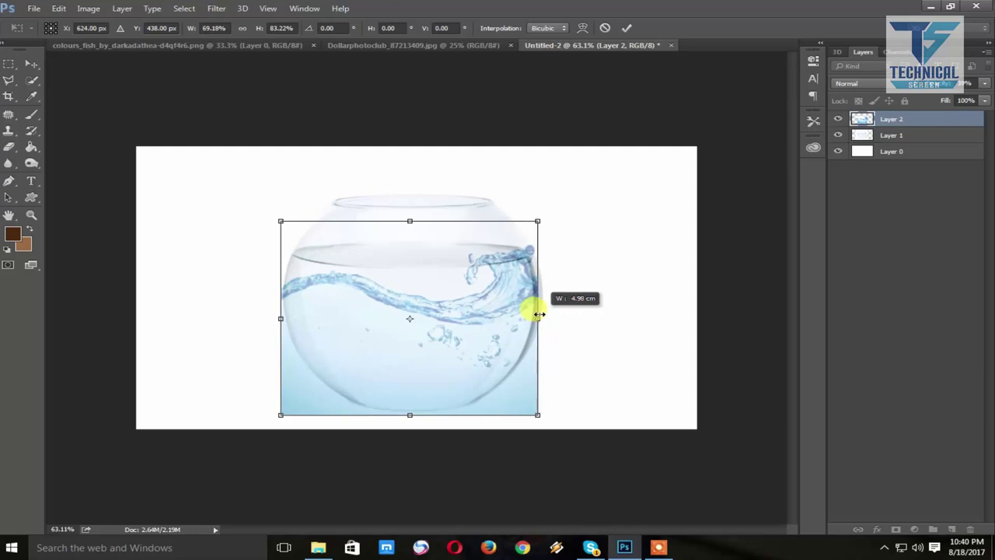
left_click_drag(542, 314, 550, 310)
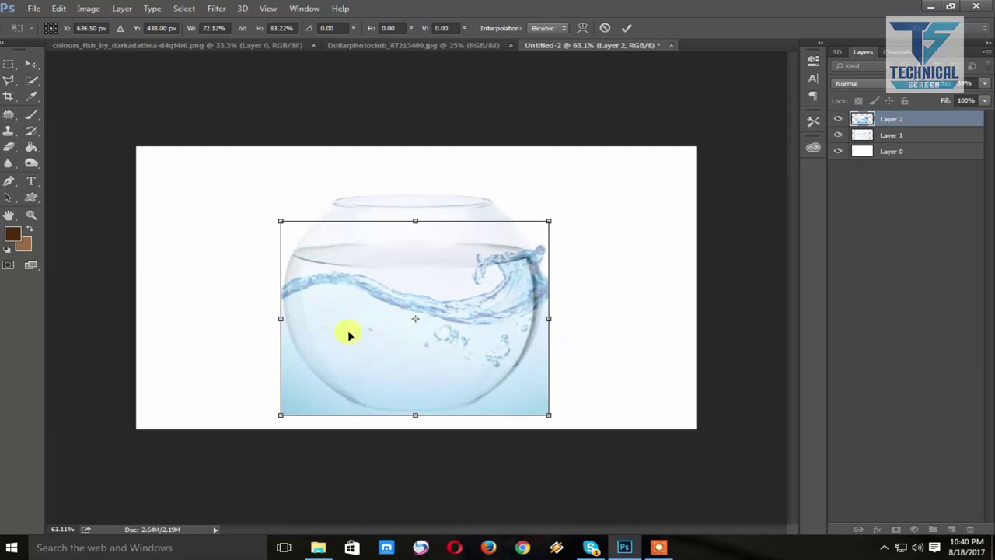
left_click_drag(281, 317, 283, 319)
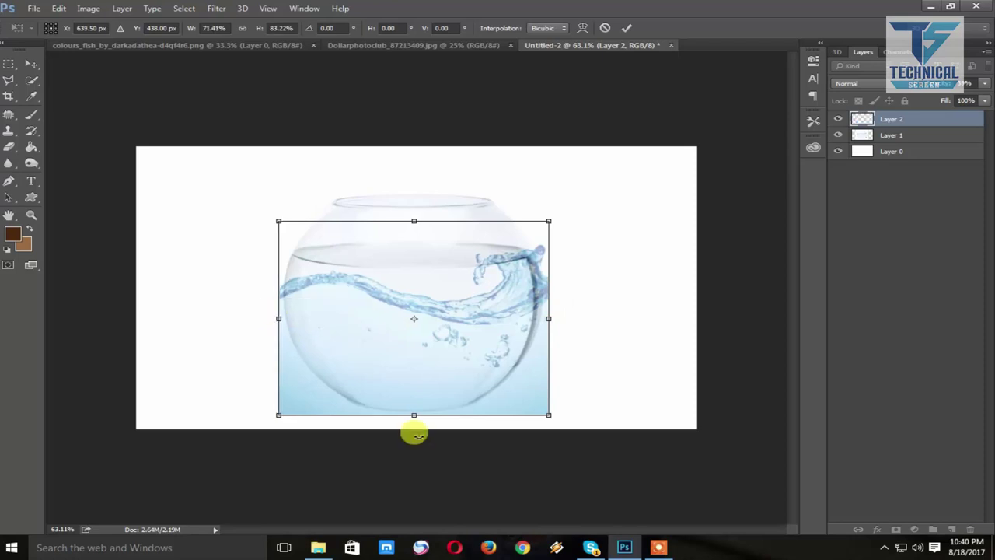
left_click_drag(416, 414, 417, 424)
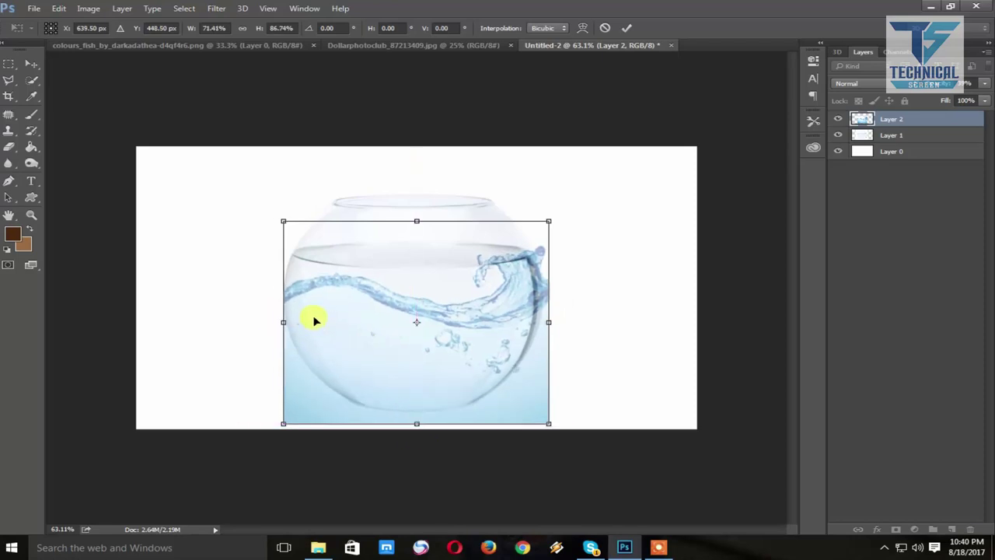
left_click_drag(284, 322, 279, 322)
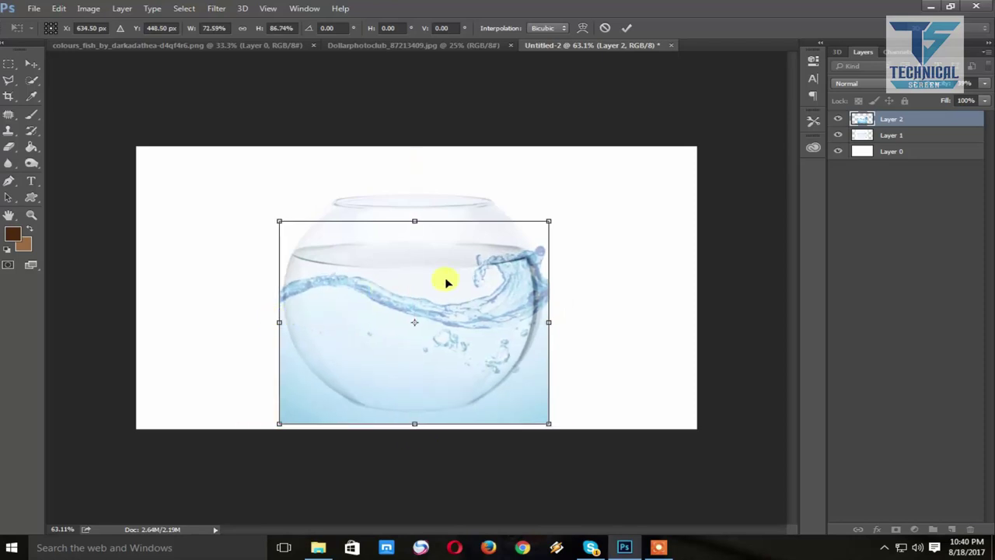
left_click_drag(415, 220, 414, 206)
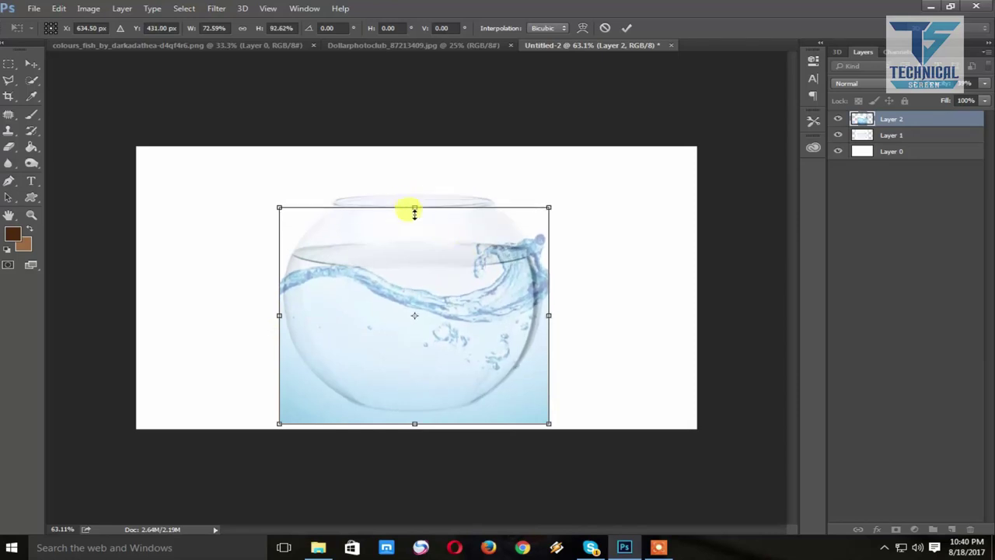
key("Return")
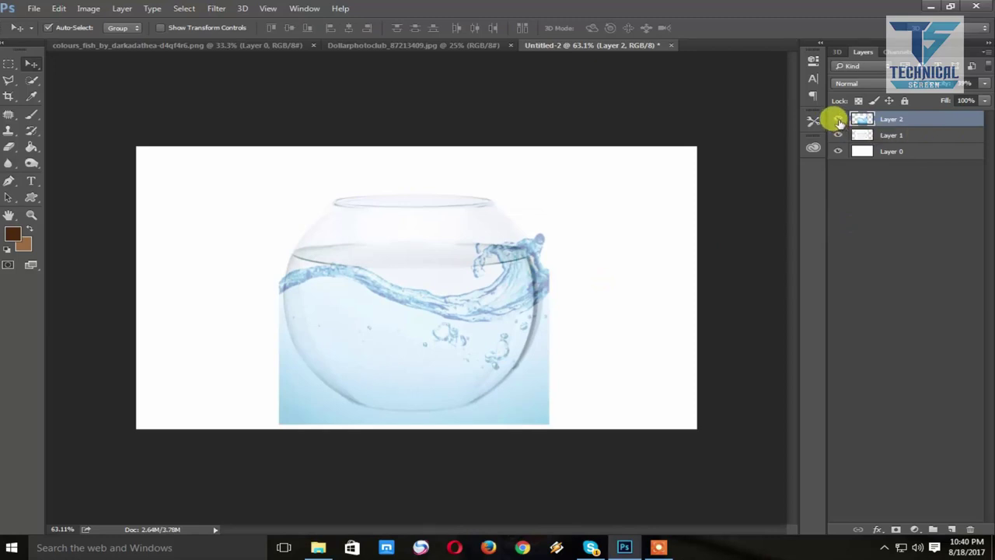
Reduce Layer 2's opacity further so the fishbowl glass shows through clearly.
left_click(984, 83)
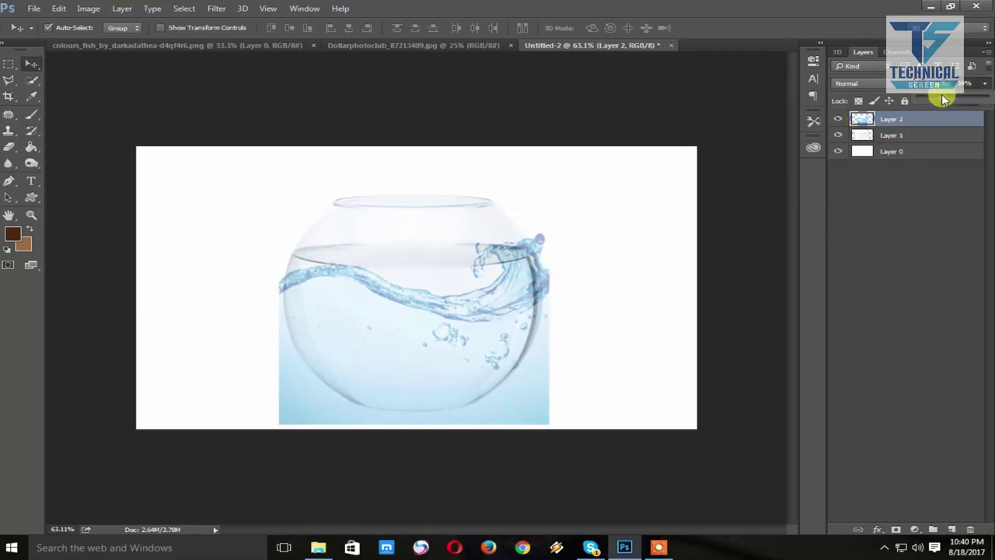
left_click_drag(937, 97, 936, 97)
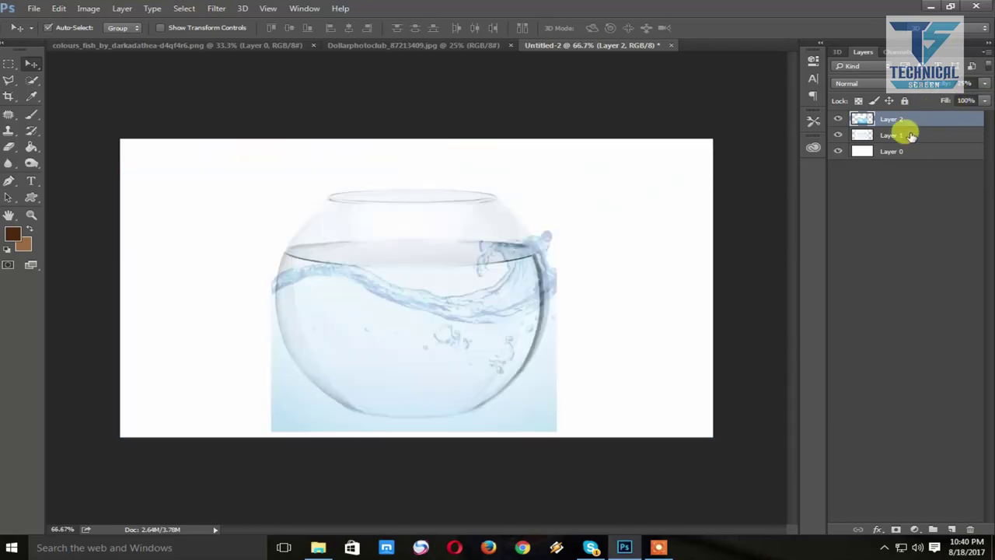
left_click(908, 136)
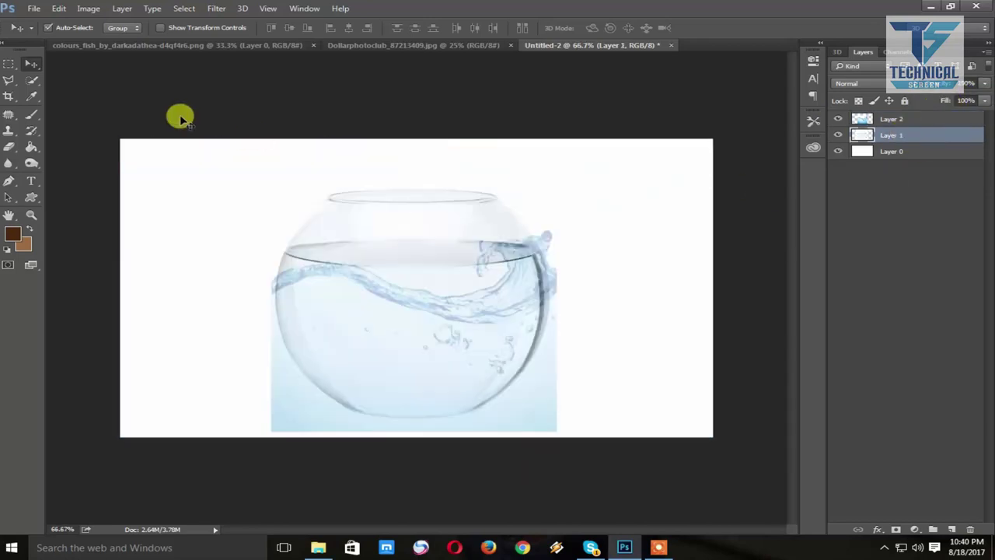
Zoom in on the bowl and start a Pen path at the bowl's base.
left_click(13, 182)
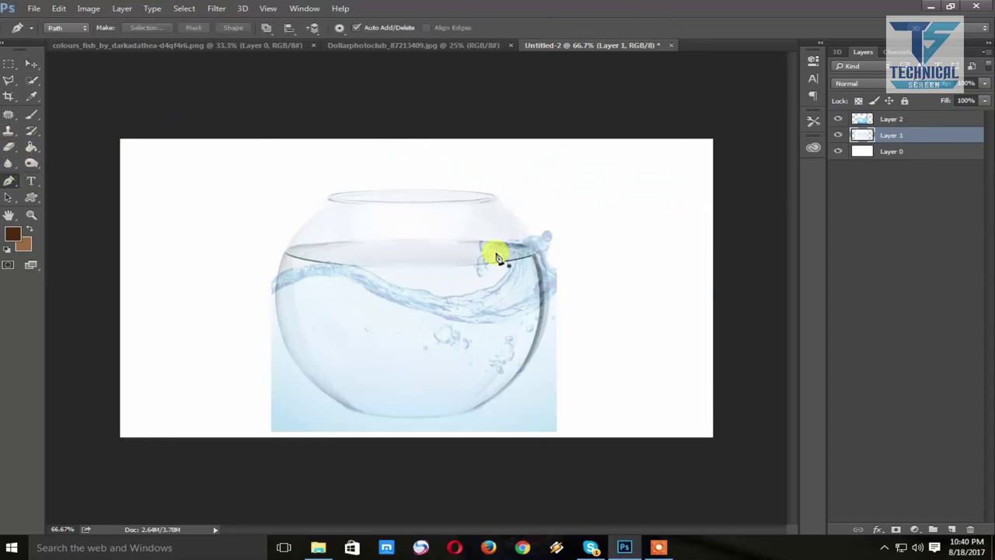
key("ctrl+plus")
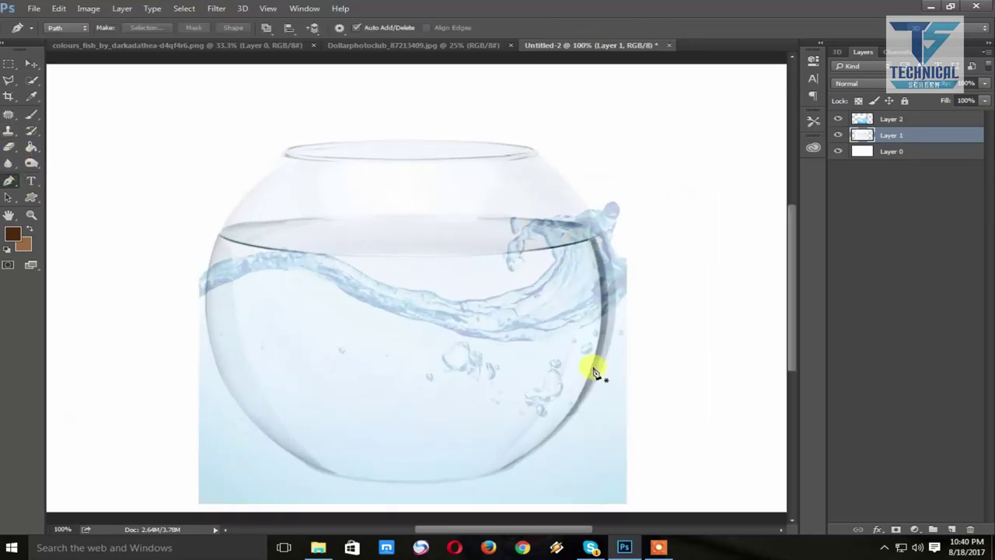
key("ctrl+plus")
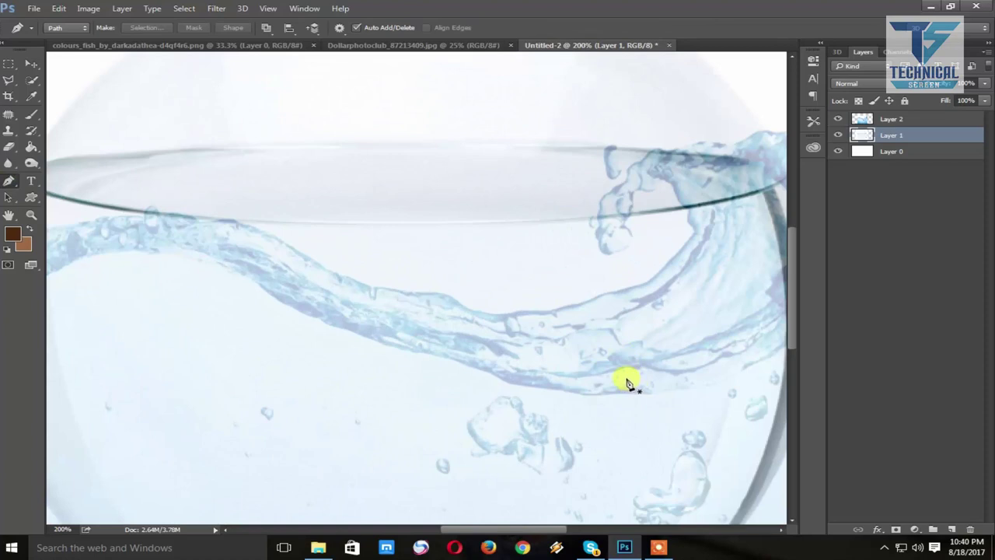
key("Tab")
left_click_drag(635, 391, 599, 288)
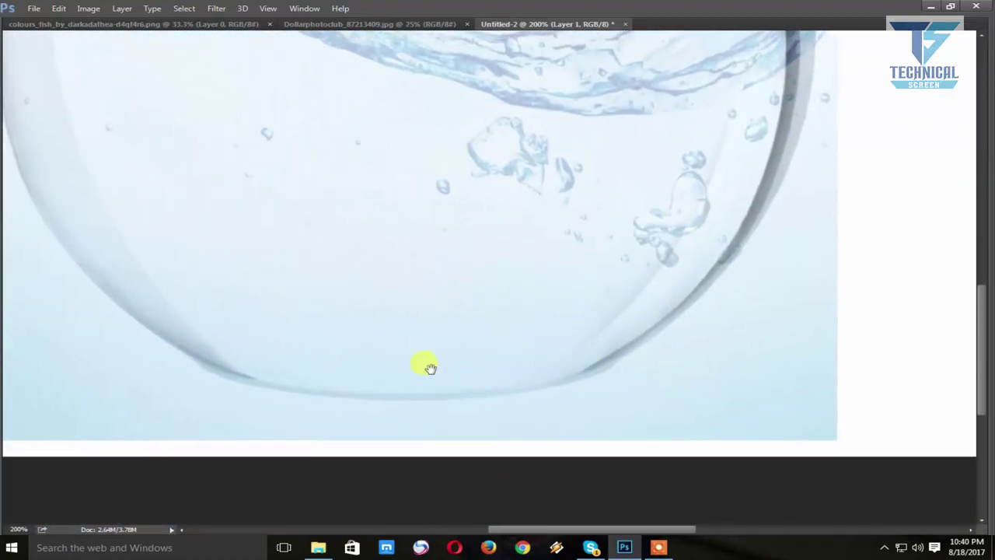
left_click_drag(493, 382, 490, 388)
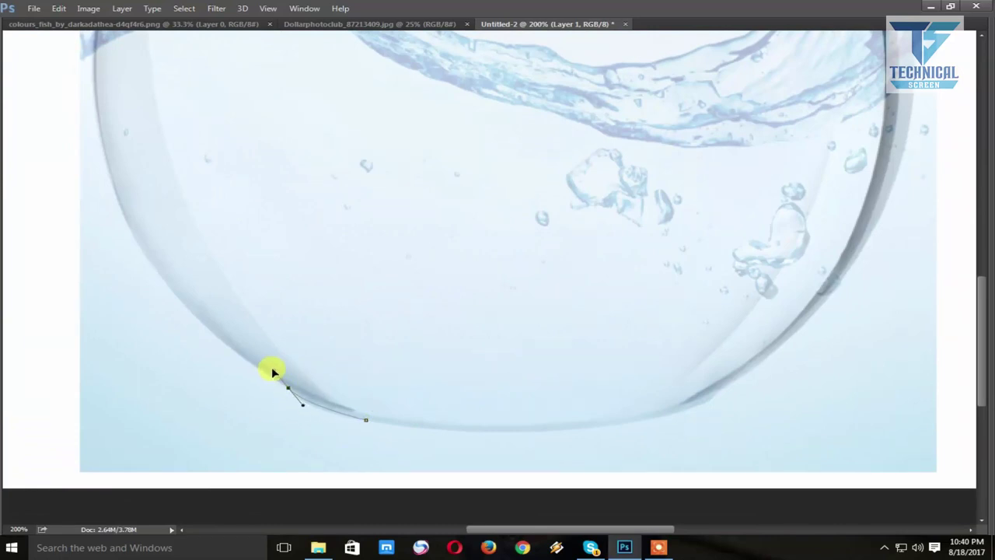
left_click_drag(275, 360, 334, 388)
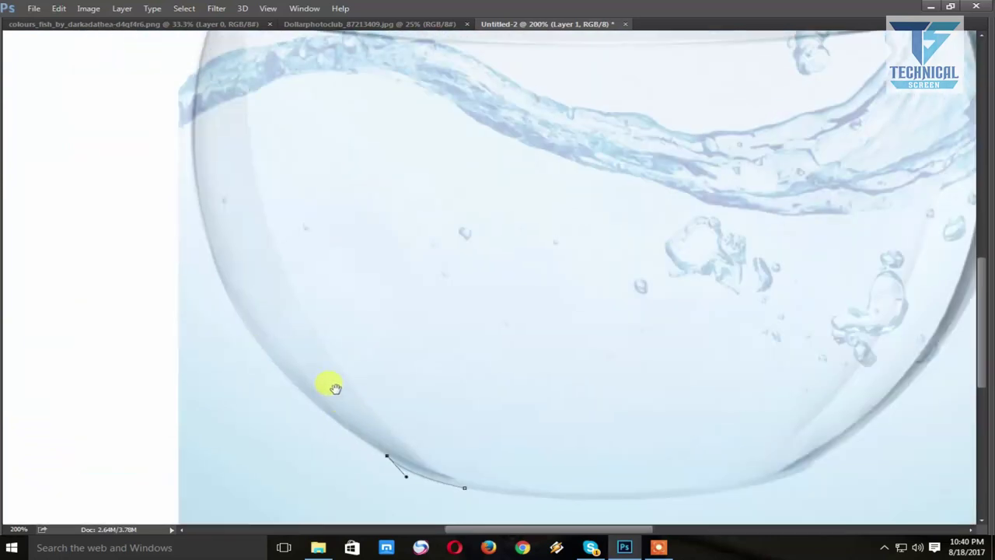
Trace curved anchors up the bowl's left edge to the rim, breaking the handle there.
left_click_drag(258, 345, 236, 317)
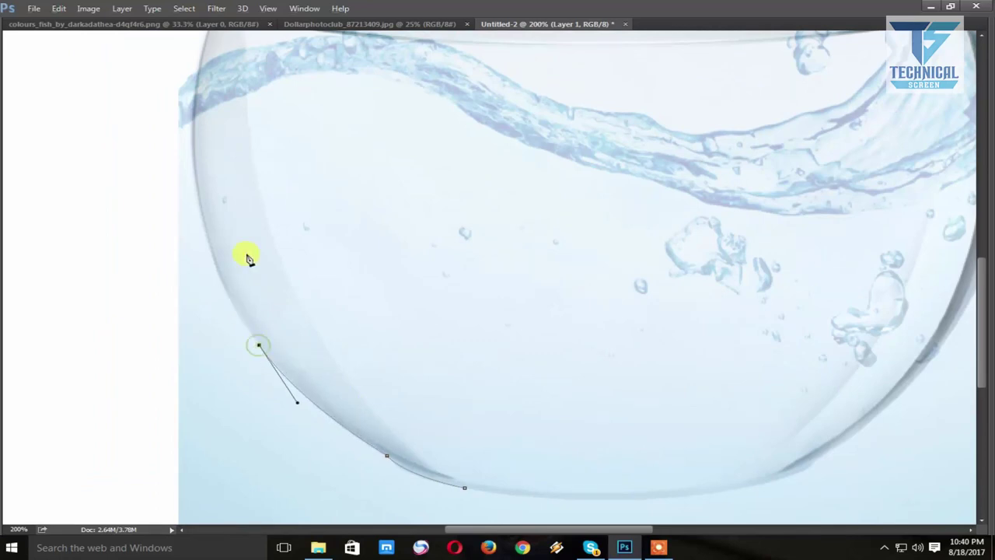
left_click_drag(248, 259, 265, 312)
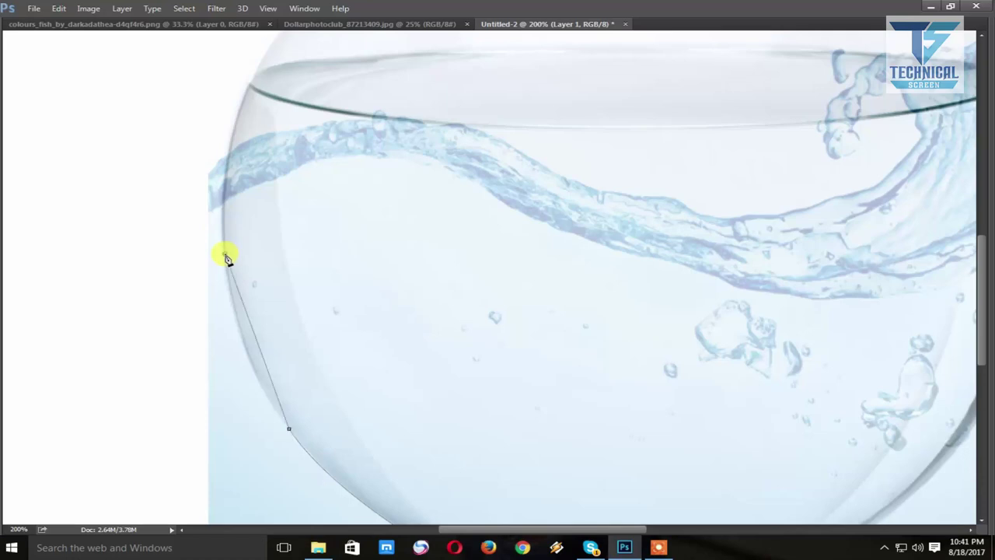
left_click_drag(226, 270, 213, 178)
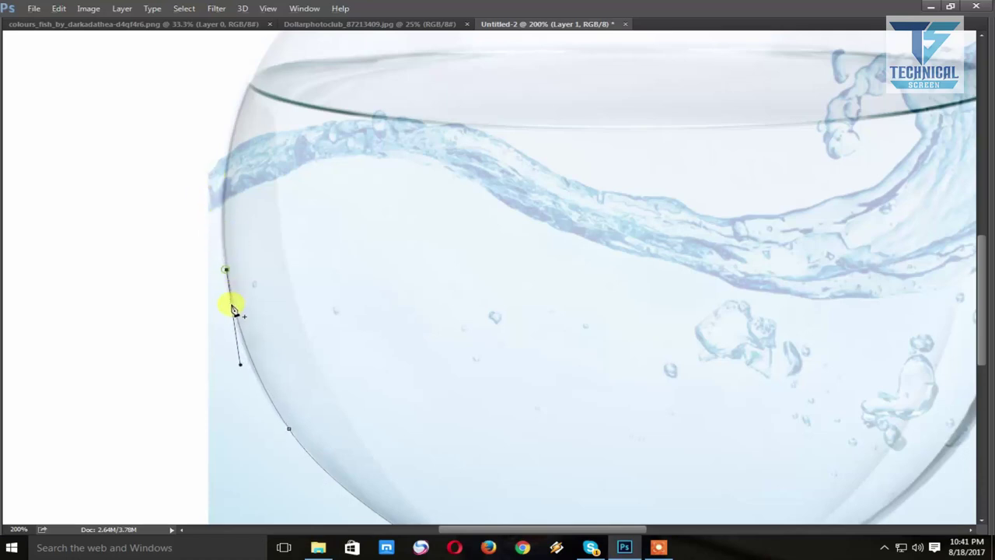
scroll(230, 288, "up", 2)
scroll(249, 248, "up", 1)
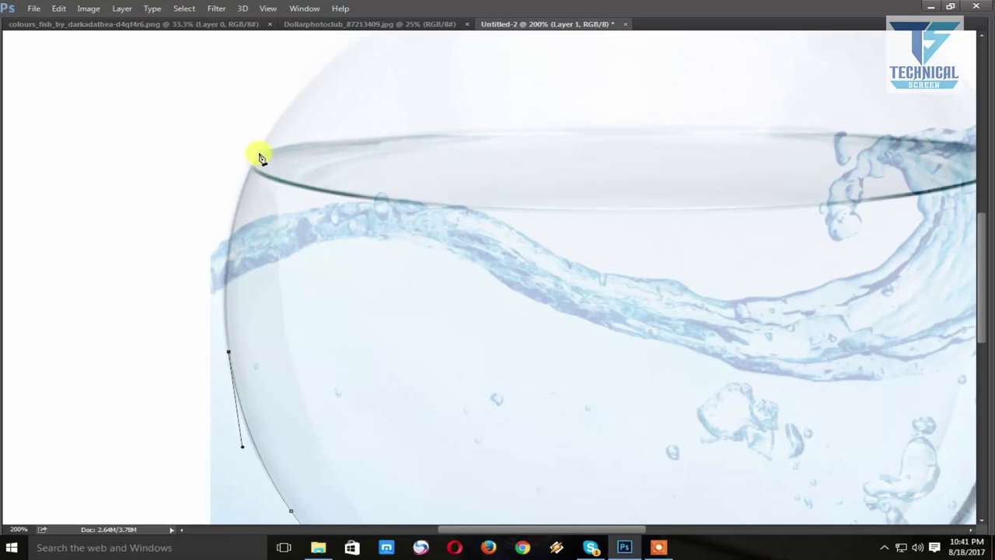
left_click_drag(259, 152, 306, 61)
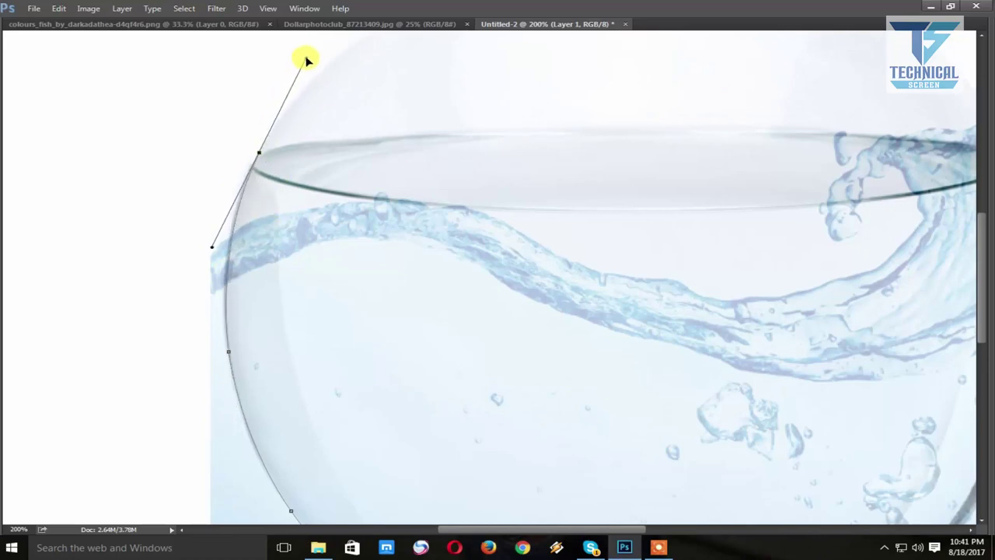
left_click_drag(258, 153, 176, 179)
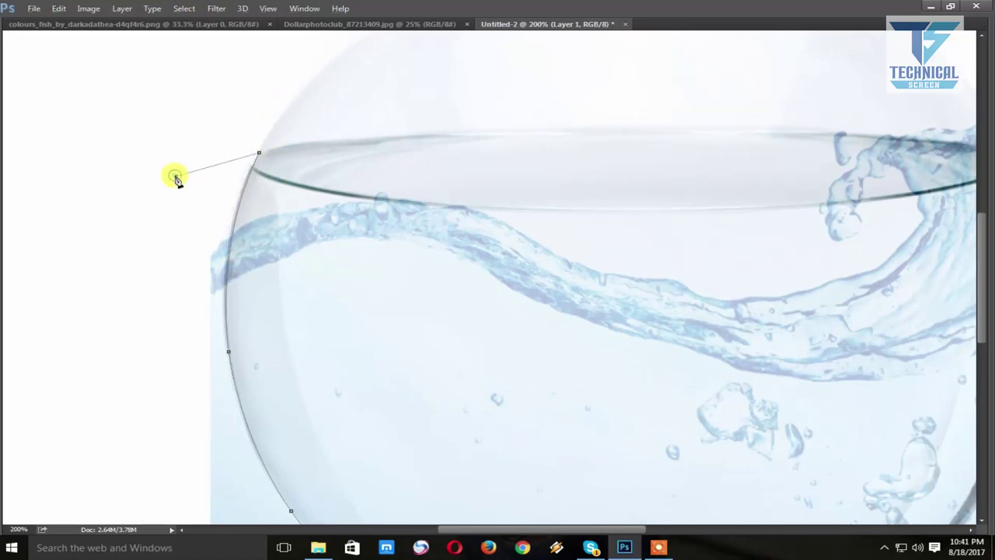
key("ctrl+minus")
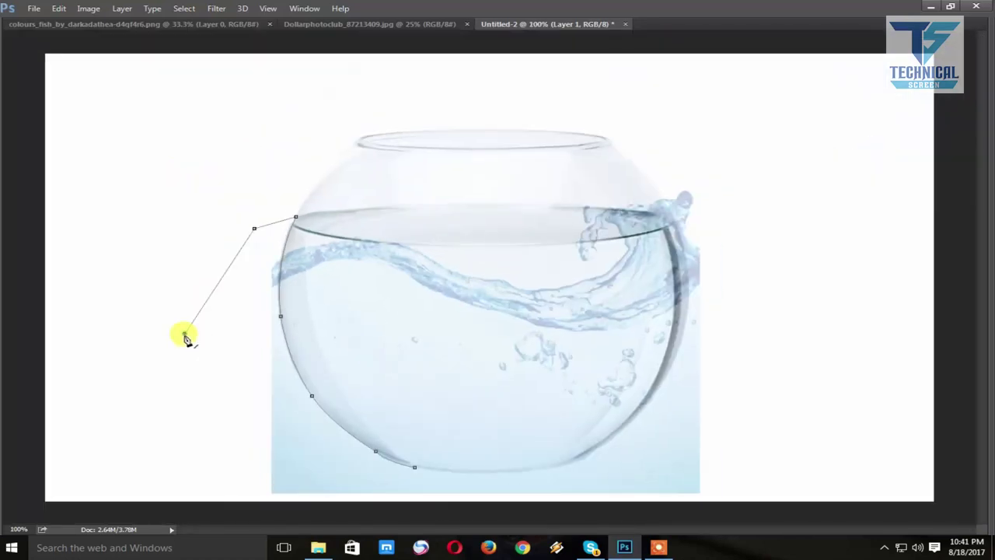
Extend the path left of and beneath the bowl, then around the right splash tip.
left_click(185, 332)
left_click_drag(230, 514, 715, 515)
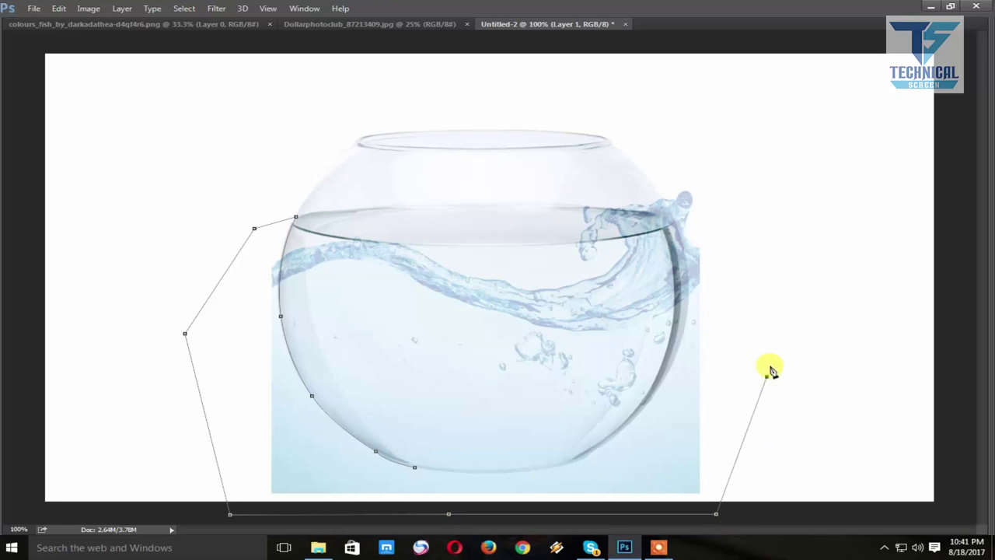
key("ctrl+plus")
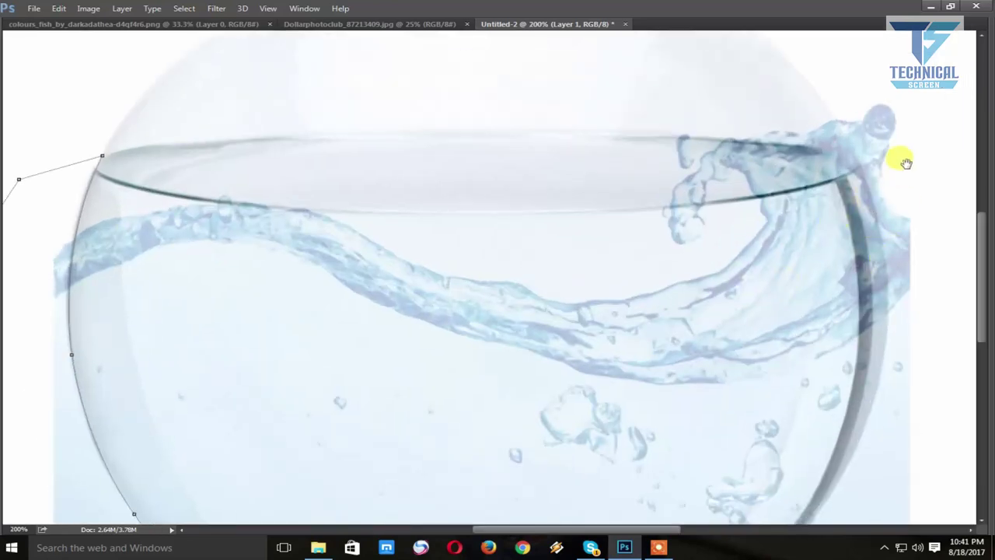
left_click_drag(902, 160, 745, 181)
left_click(773, 101)
left_click(698, 87)
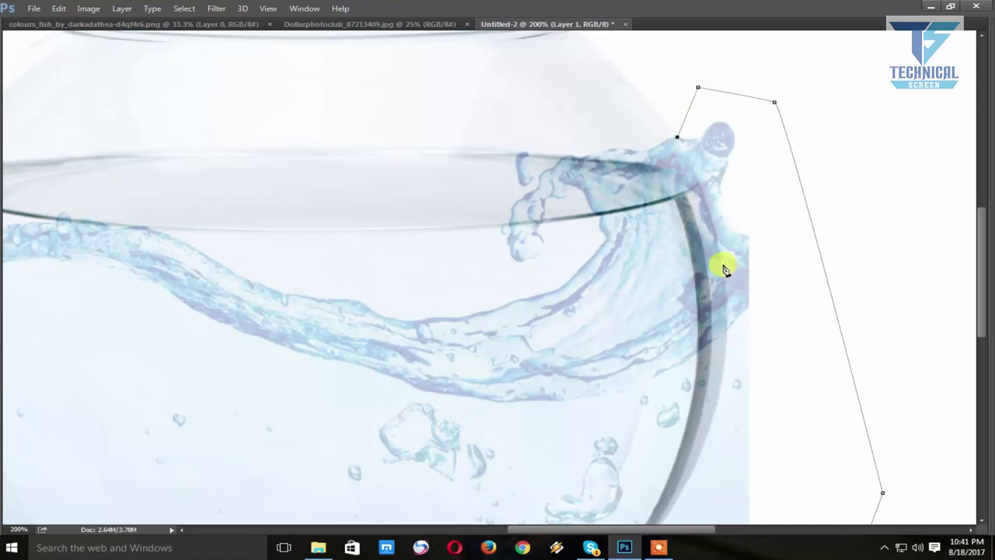
left_click_drag(721, 301, 731, 326)
Add curved anchors along the bowl's lower right and close the path along its bottom.
scroll(727, 283, "down", 2)
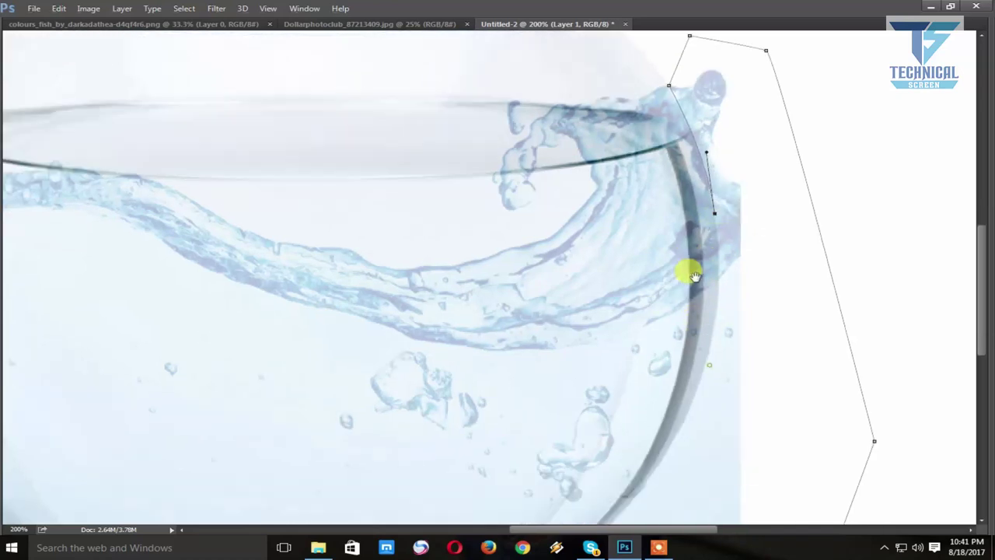
scroll(686, 271, "down", 2)
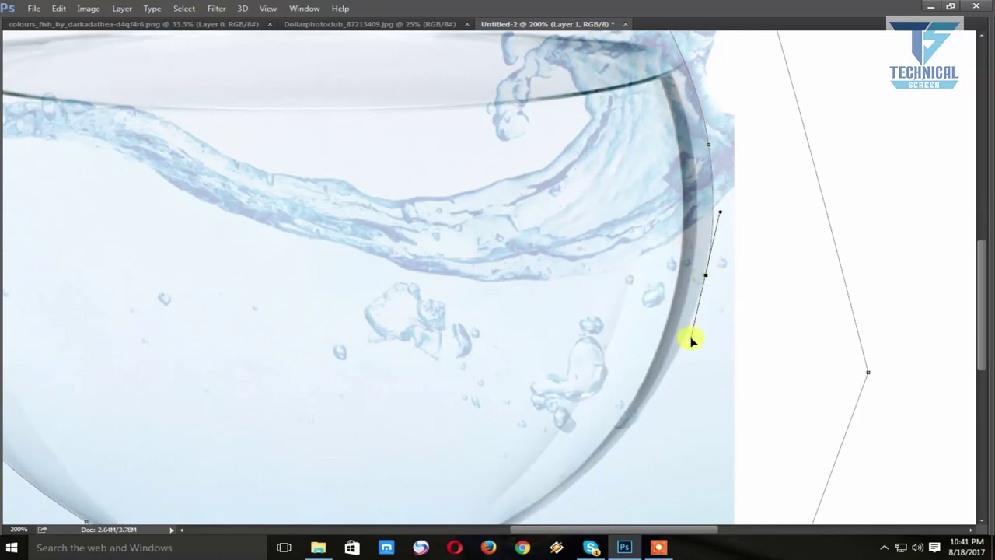
left_click_drag(663, 376, 670, 235)
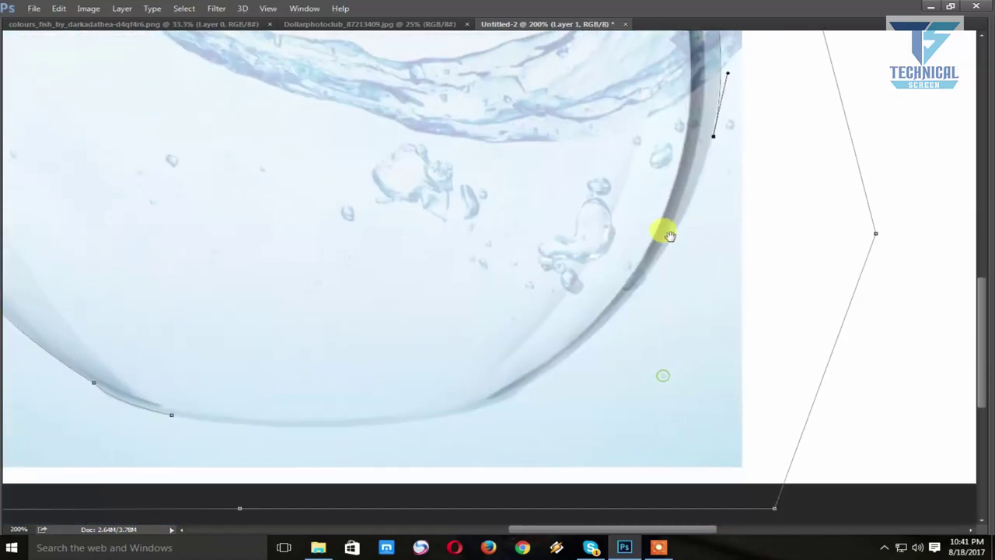
left_click_drag(634, 294, 563, 391)
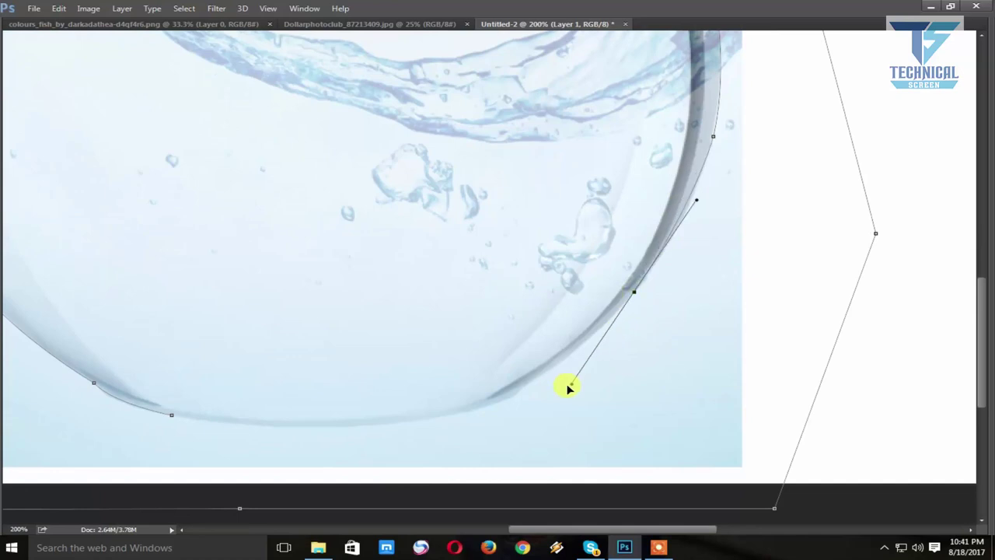
left_click(636, 296, "alt")
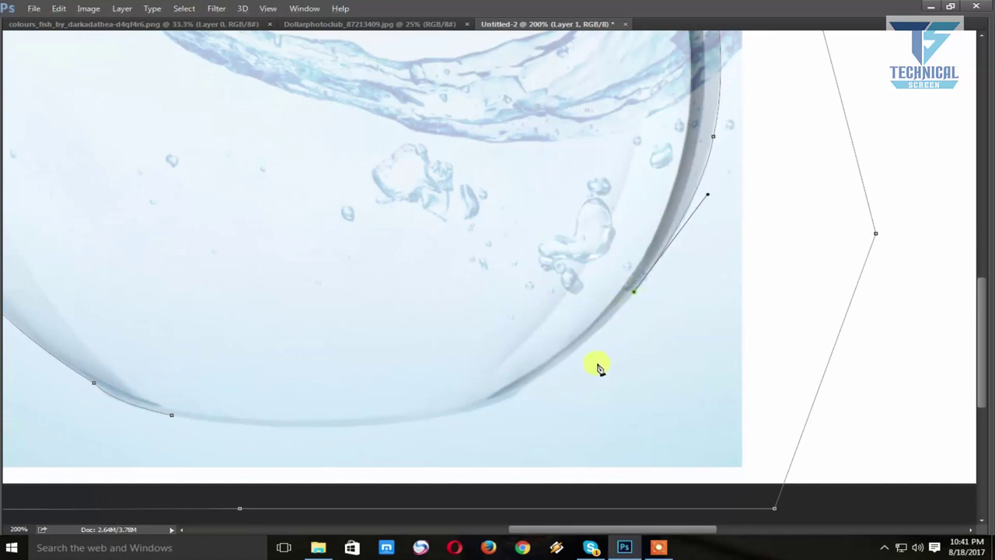
left_click_drag(596, 366, 689, 289)
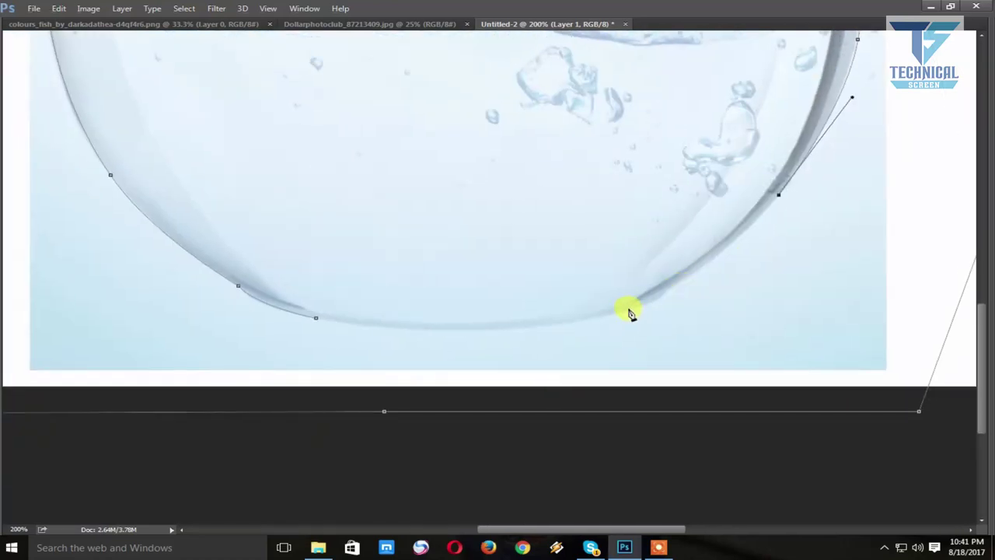
left_click_drag(629, 310, 535, 353)
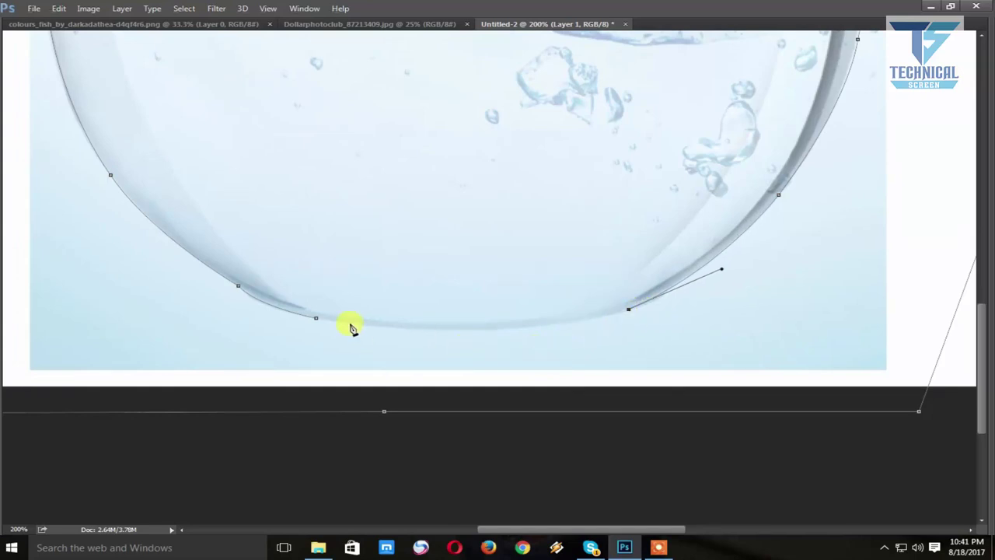
left_click_drag(319, 321, 158, 289)
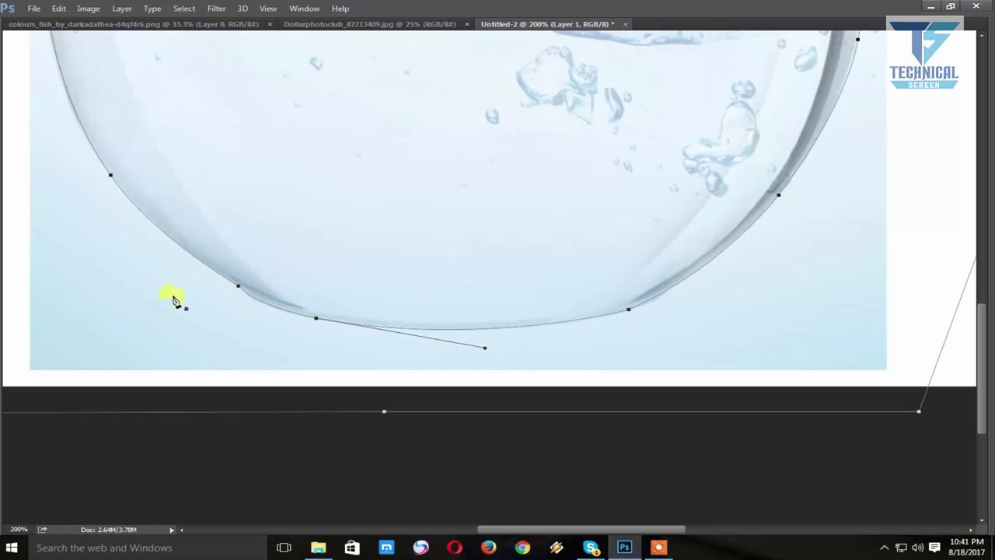
Load the bowl path as a selection and feather it by 1 pixel.
key("ctrl+Return")
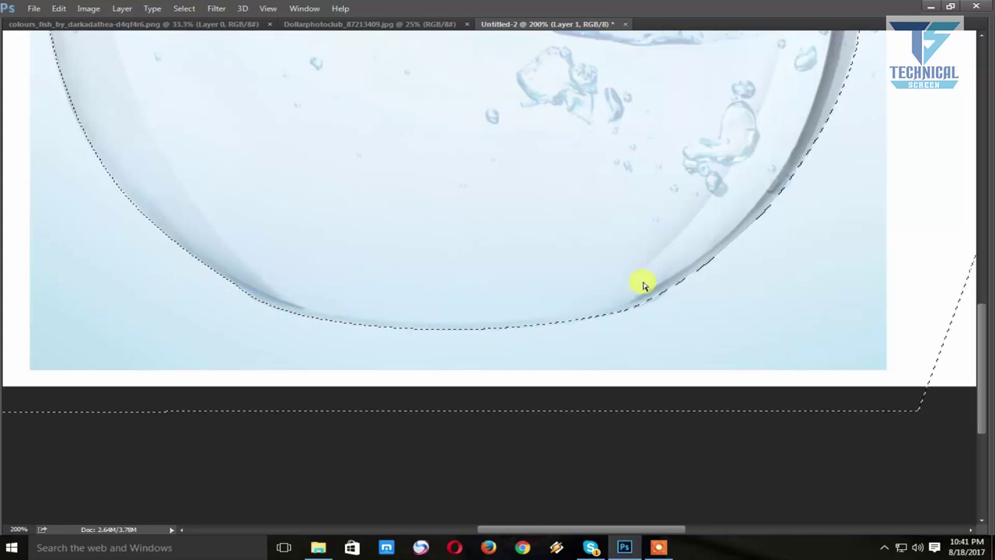
key("ctrl+0")
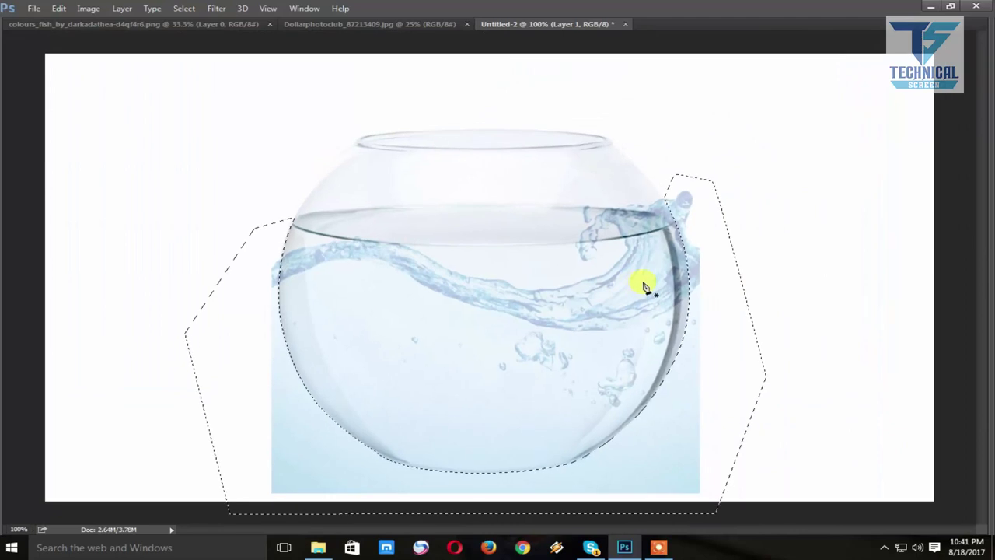
key("Tab")
key("ctrl+1")
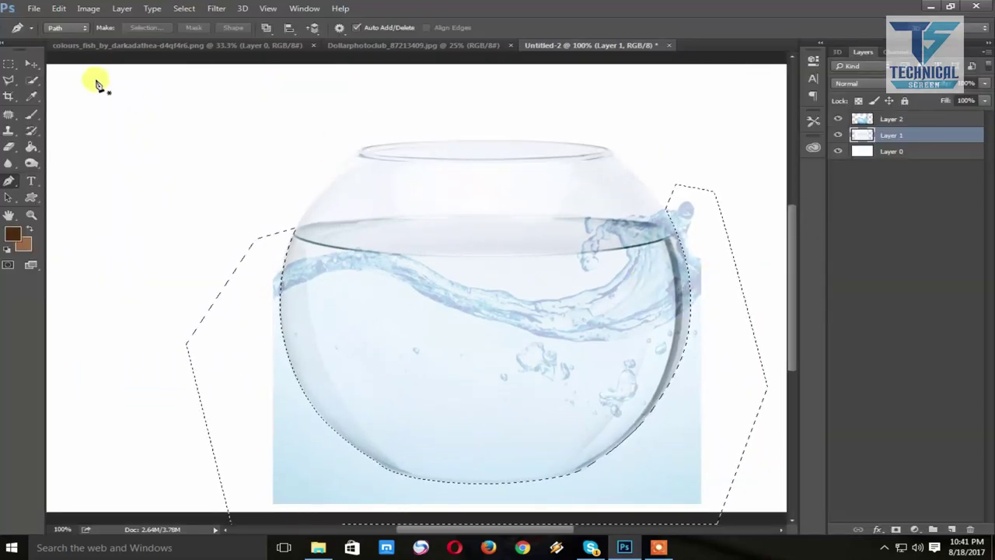
left_click(9, 80)
right_click(394, 280)
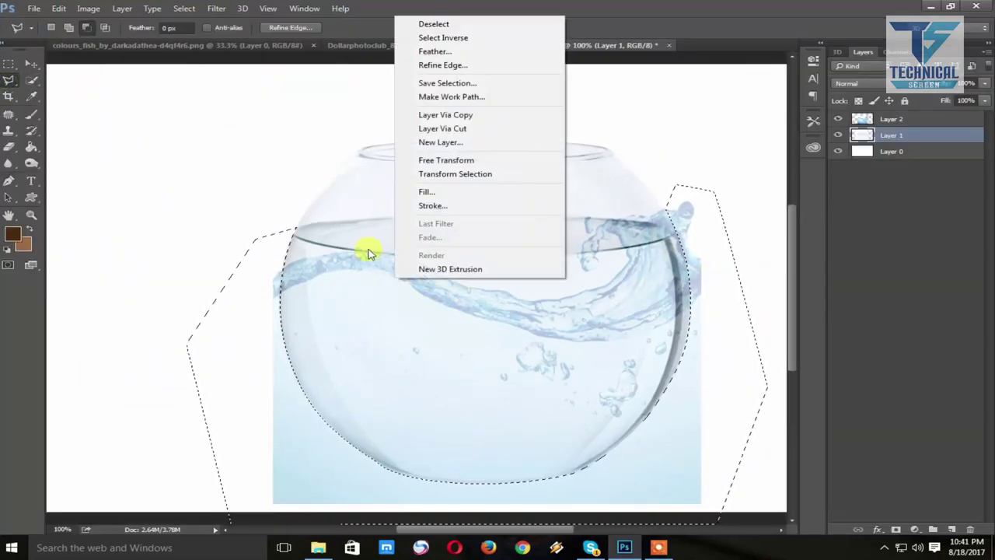
left_click(424, 51)
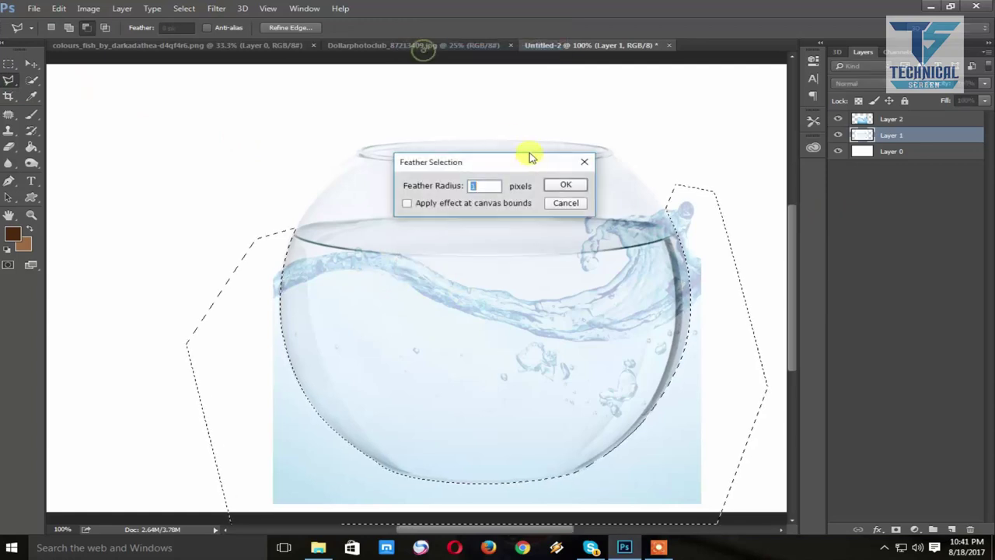
left_click(565, 185)
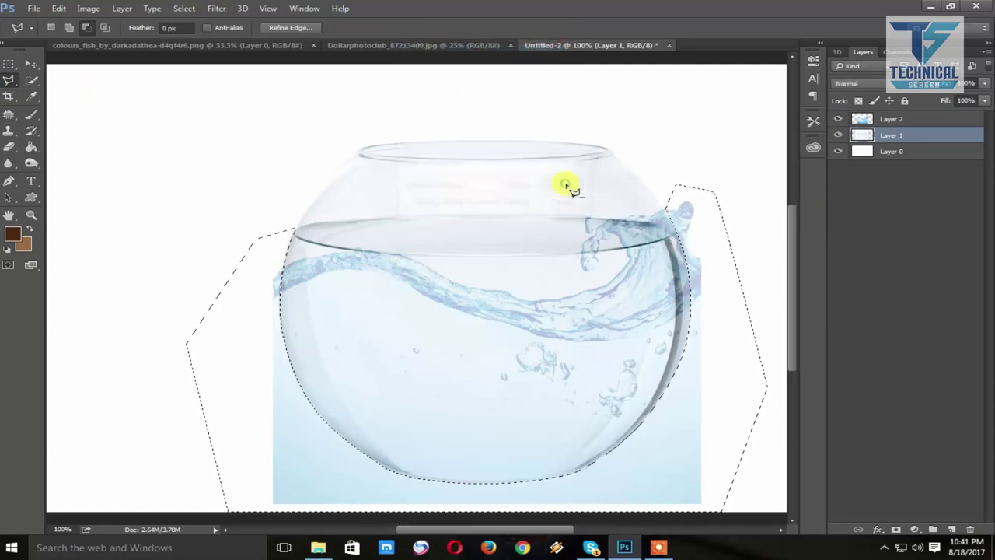
left_click(890, 120)
Delete the splash outside the bowl selection on Layer 2 and deselect.
left_click(897, 530)
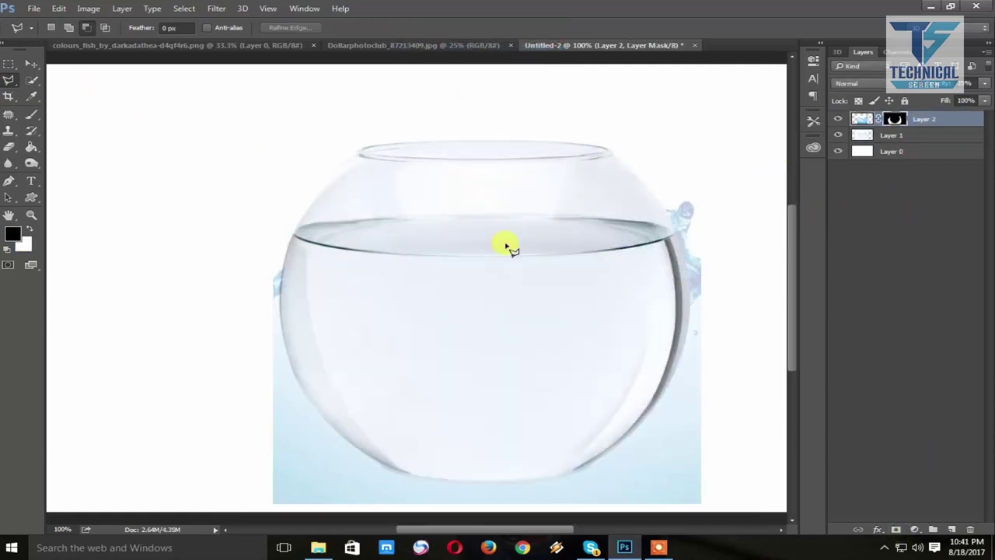
key("ctrl+z")
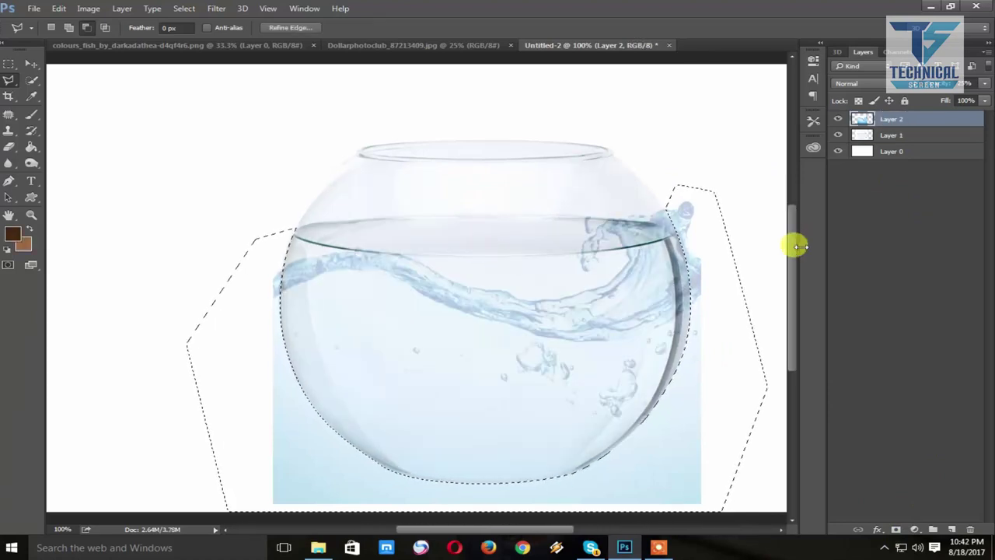
key("Delete")
key("ctrl+d")
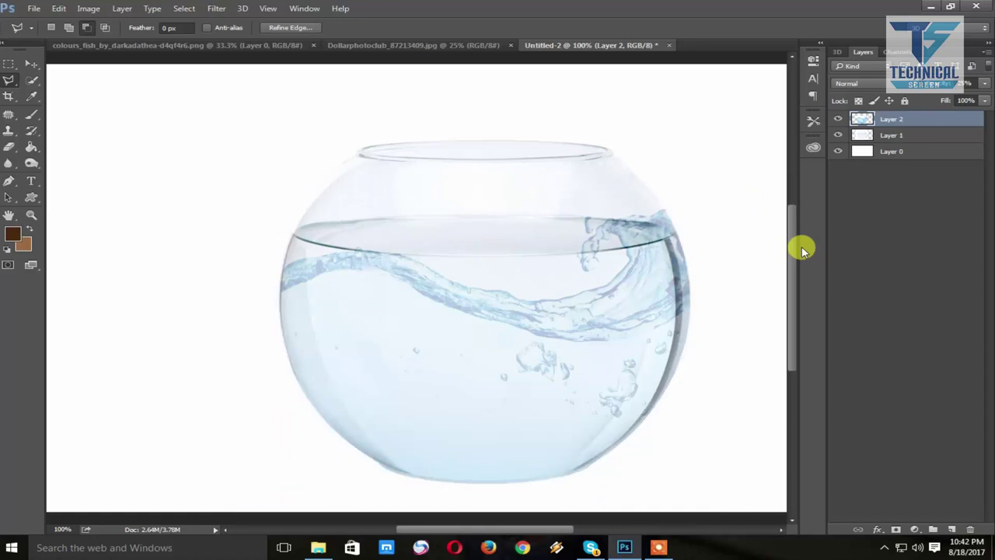
Set Layer 2 to 100% opacity with the Multiply blend mode.
left_click(989, 84)
left_click_drag(962, 96, 977, 104)
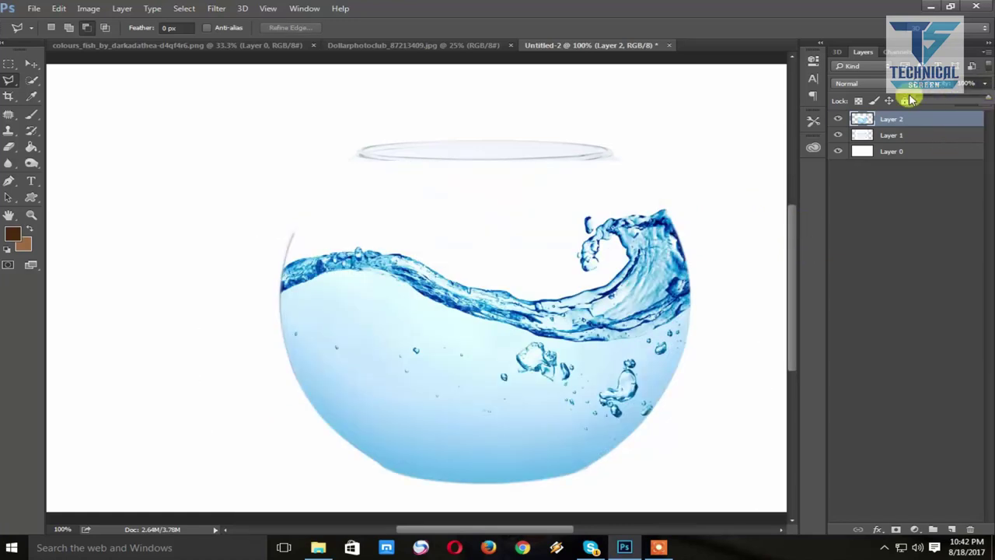
left_click(863, 83)
left_click(867, 122)
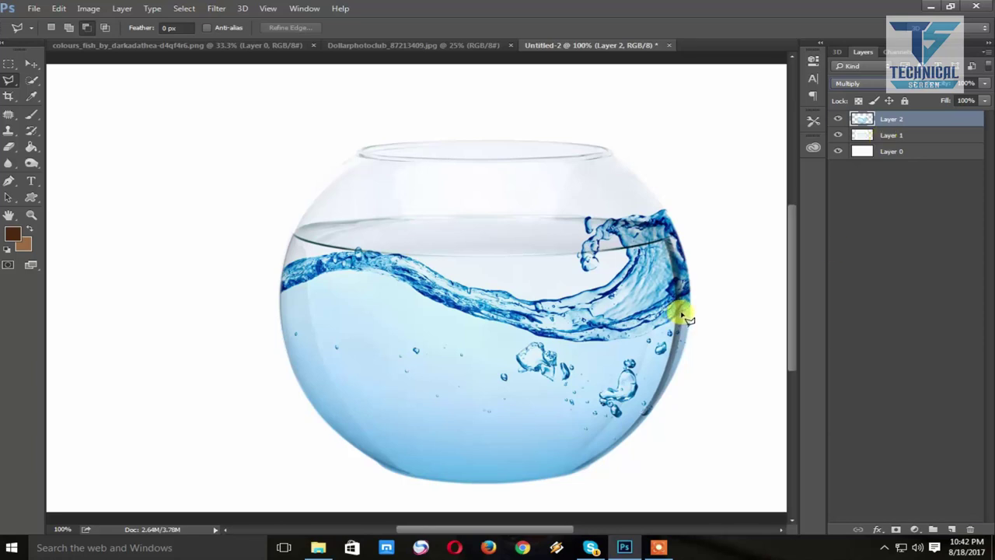
Add a Levels adjustment layer with midtones at 0.35 to deepen the water's blue.
key("ctrl+minus")
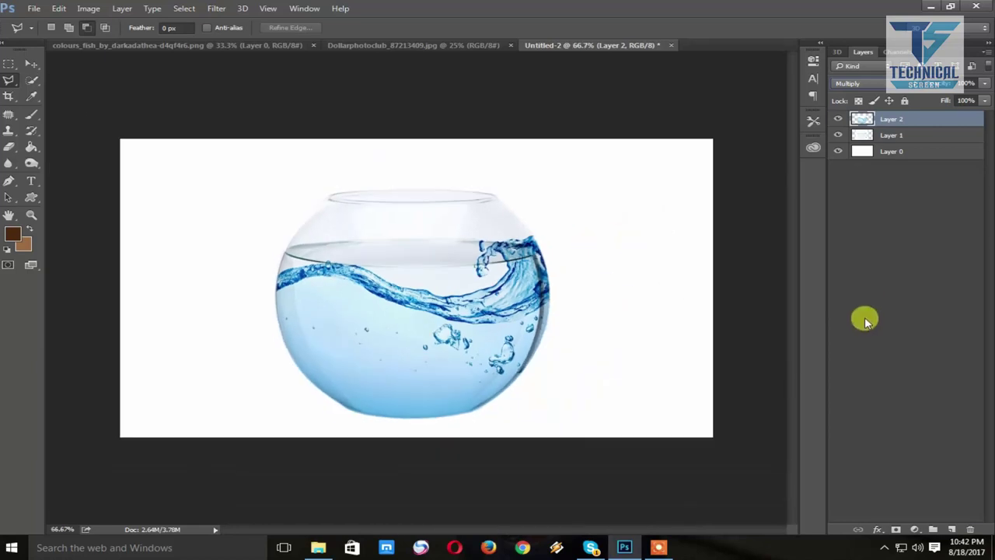
left_click(916, 528)
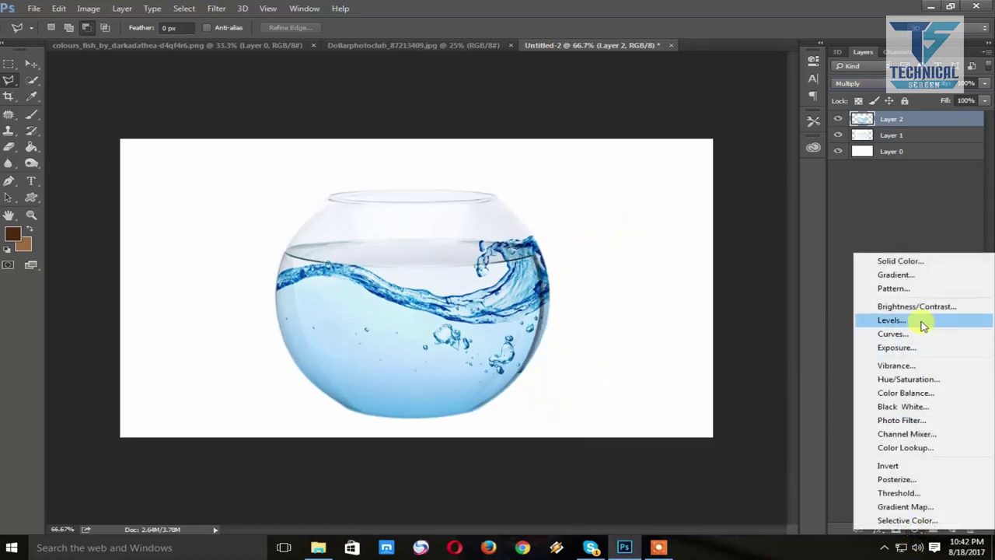
left_click(919, 321)
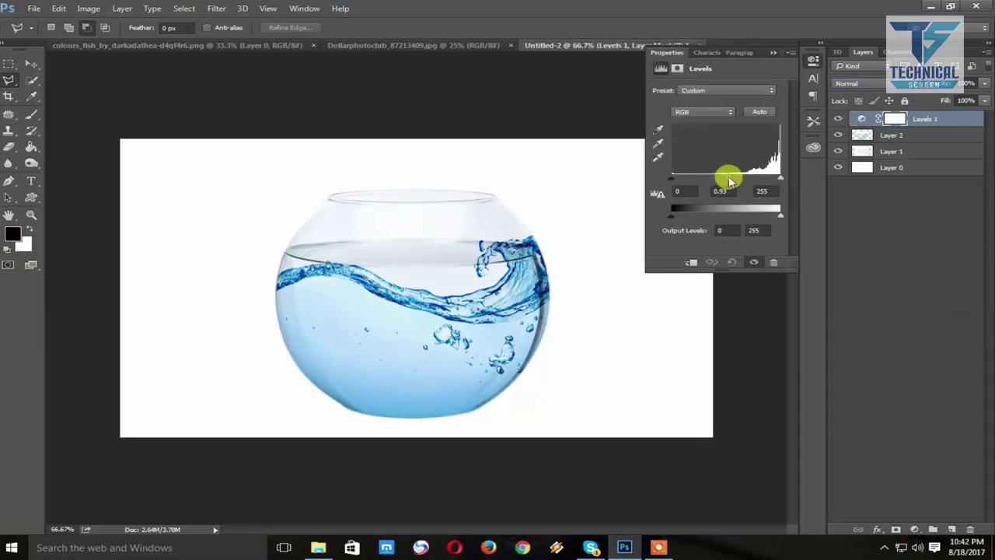
left_click_drag(730, 182, 755, 180)
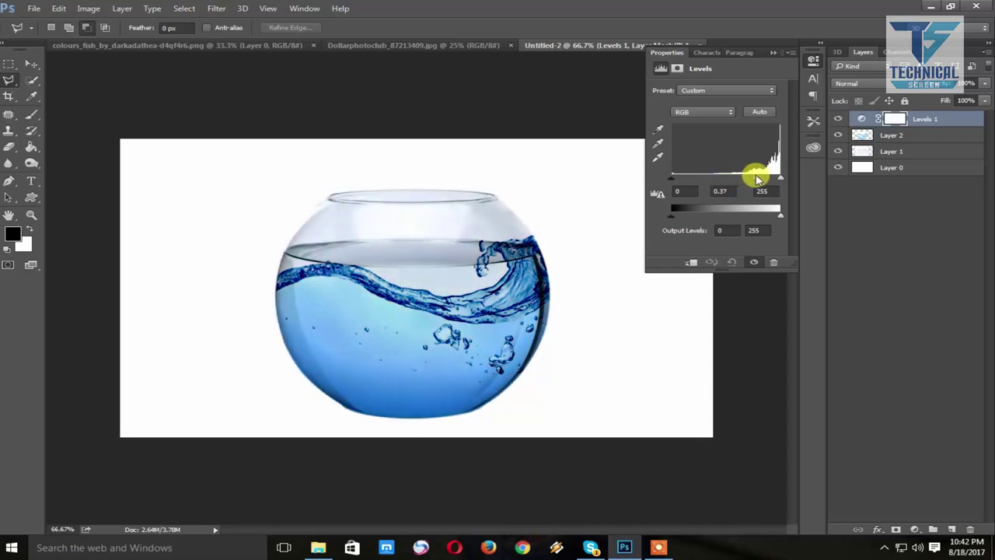
left_click(773, 52)
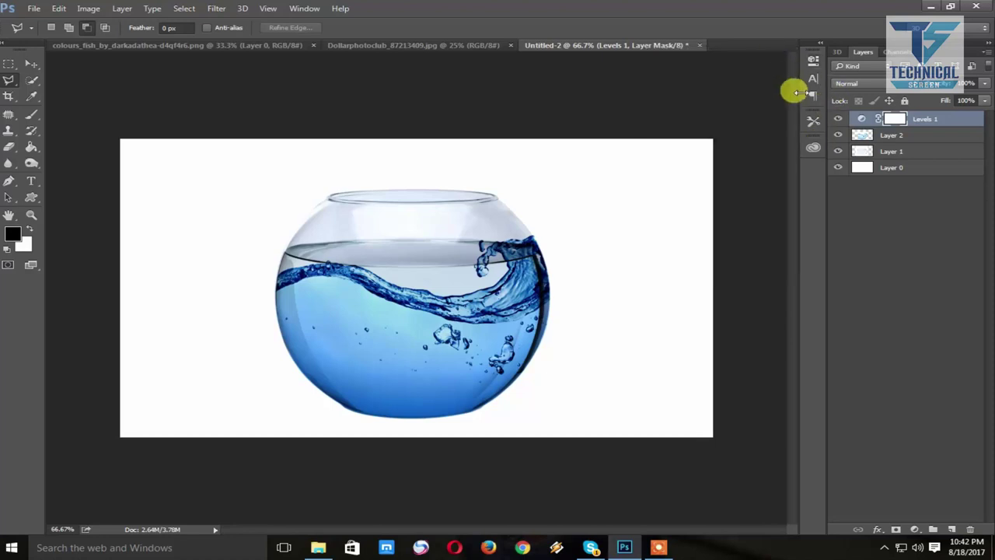
Close the Dollarphotoclub water-splash document and bring up the colours_fish image.
left_click(381, 46)
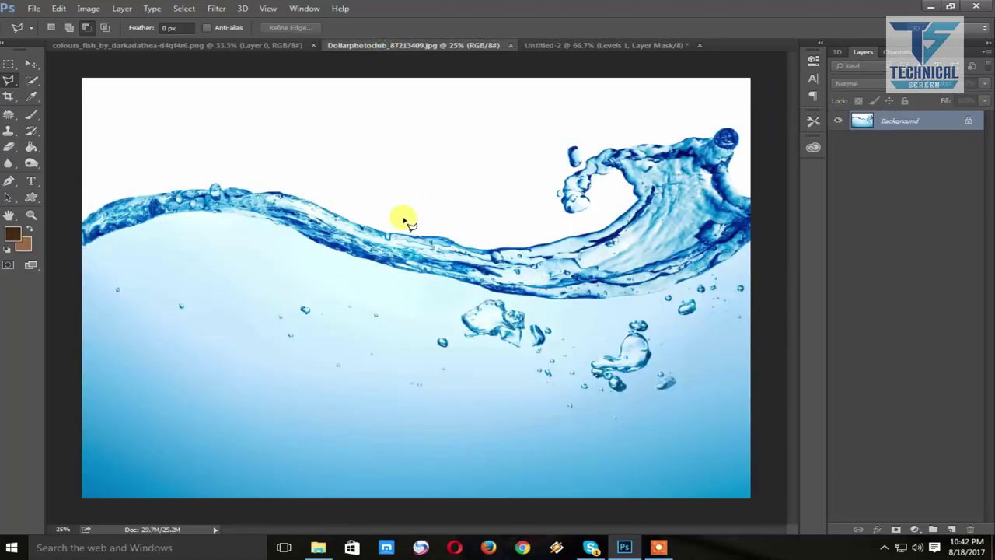
key("v")
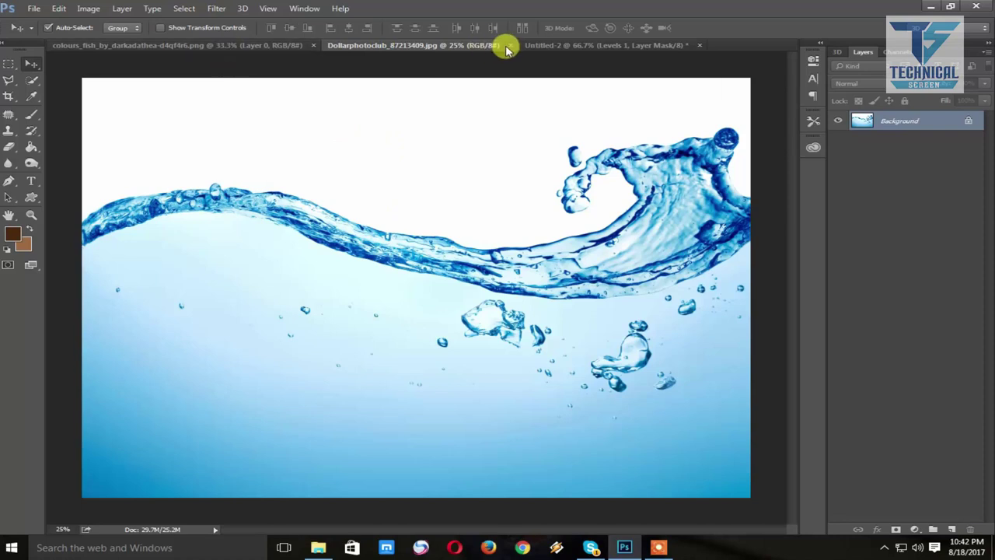
left_click(509, 46)
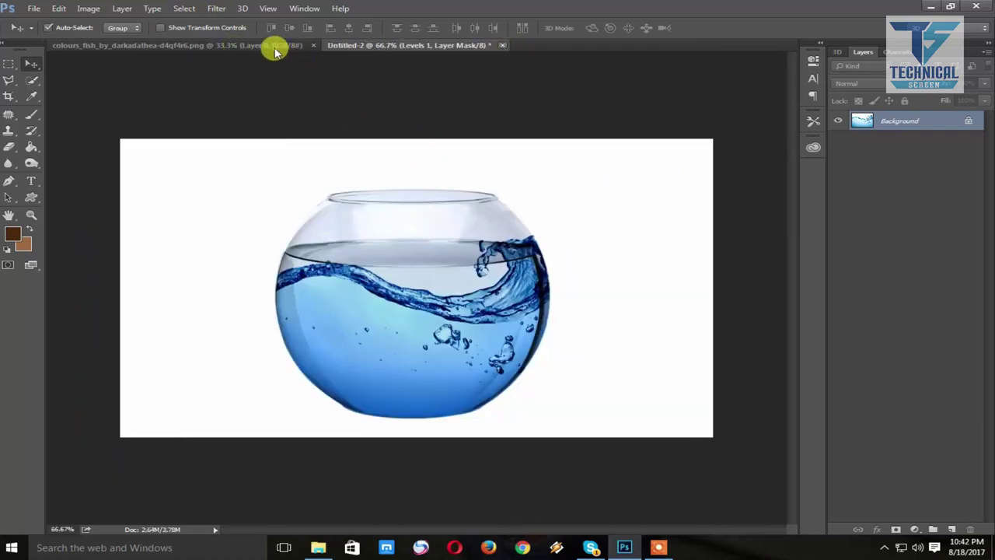
key("ctrl+Tab")
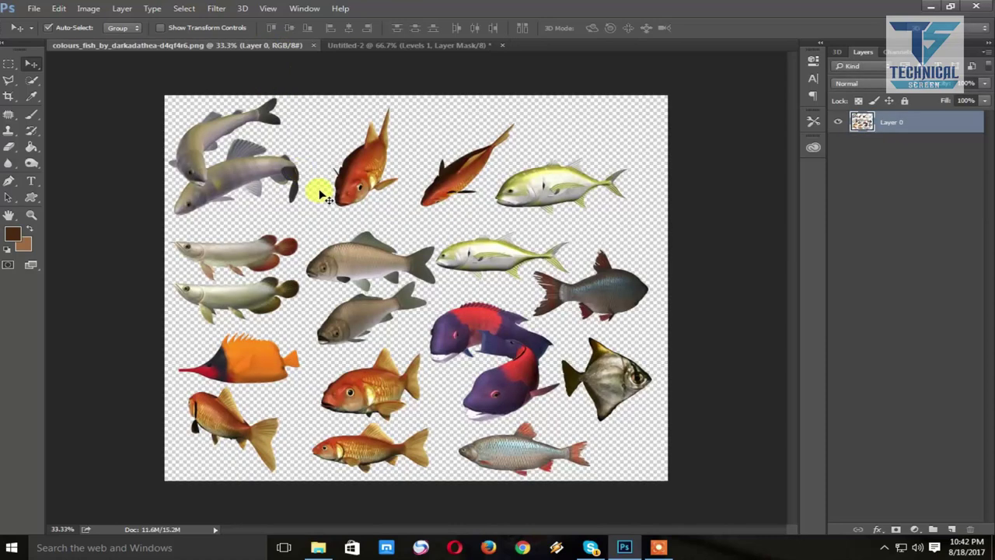
Lasso the three lower-left goldfish and copy them onto a new Layer 1.
key("l")
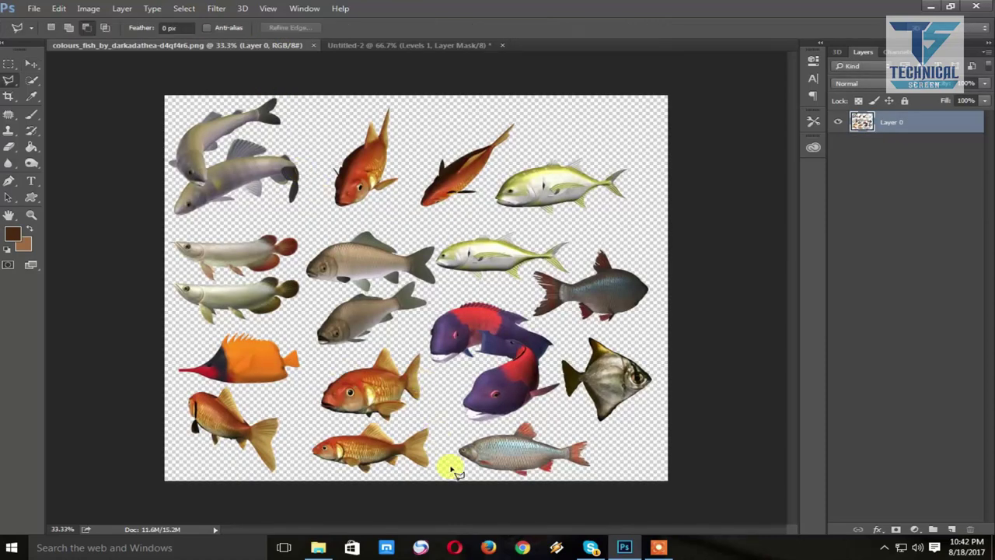
left_click(448, 470)
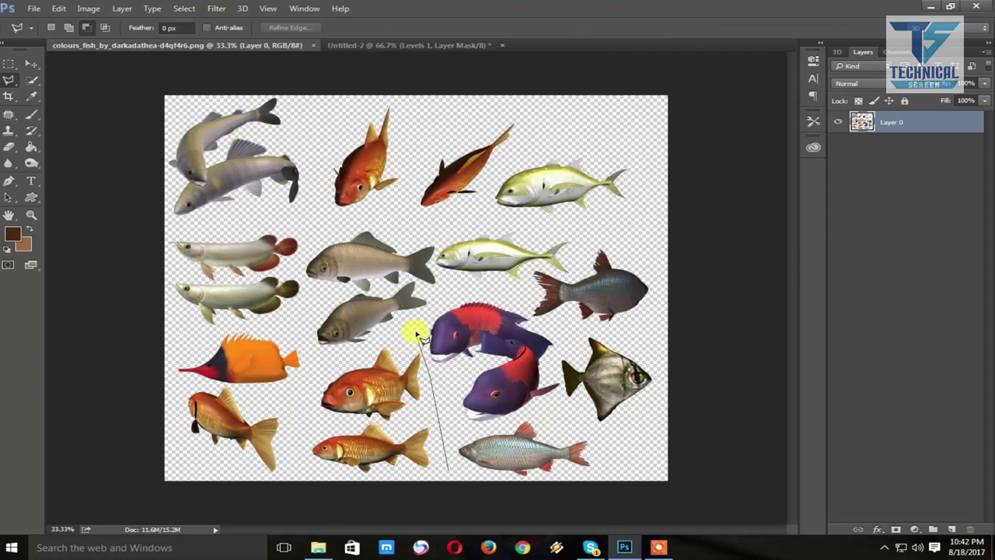
left_click(298, 388)
left_click(170, 383)
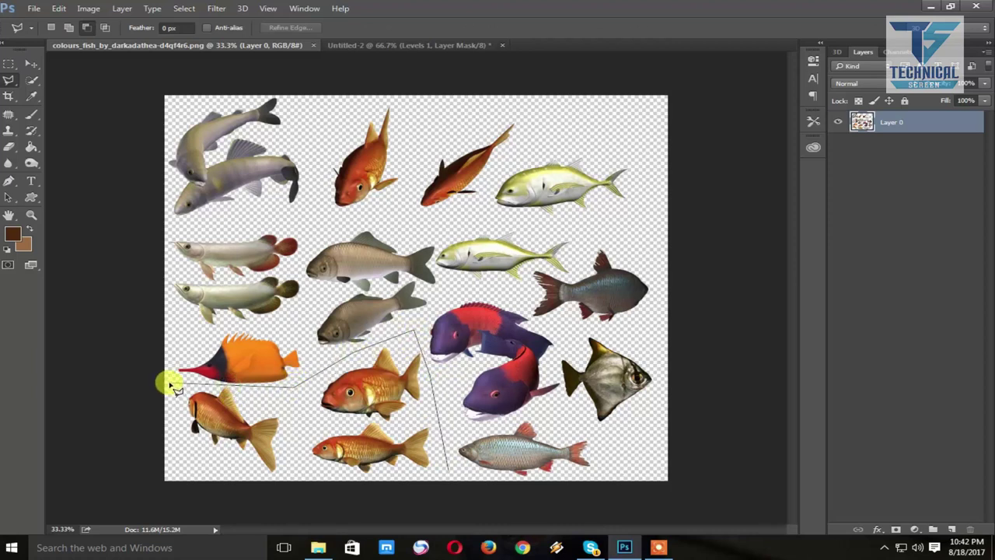
left_click(187, 450)
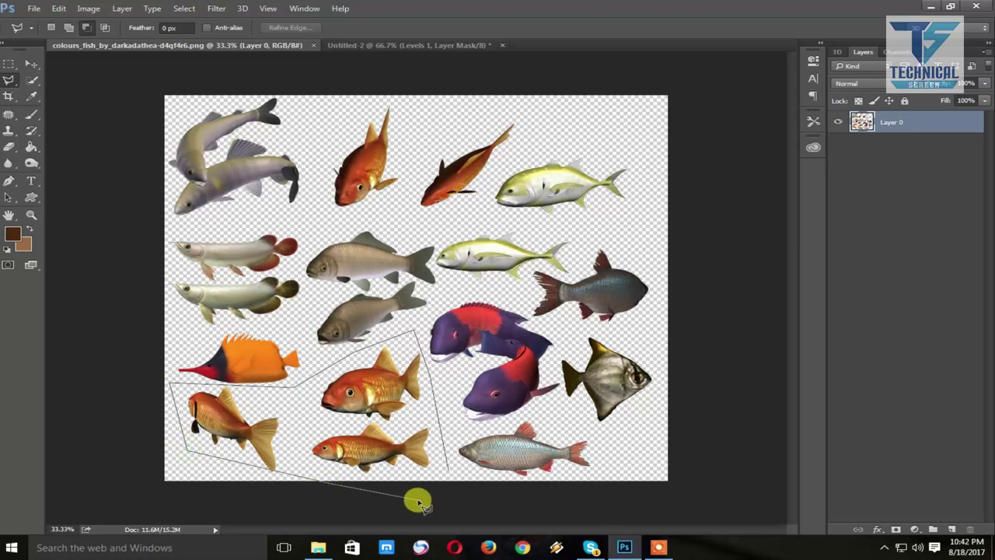
left_click(282, 498)
double_click(455, 500)
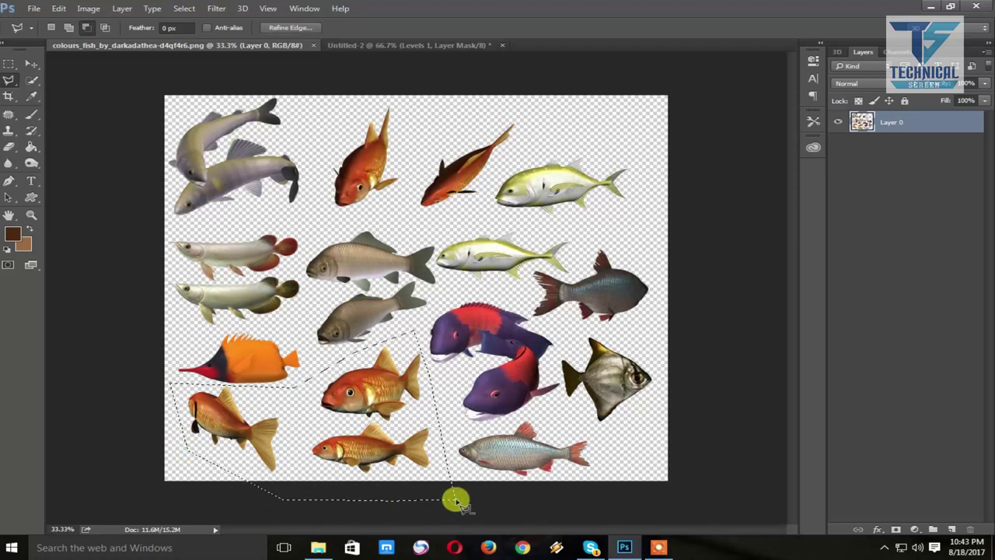
key("j")
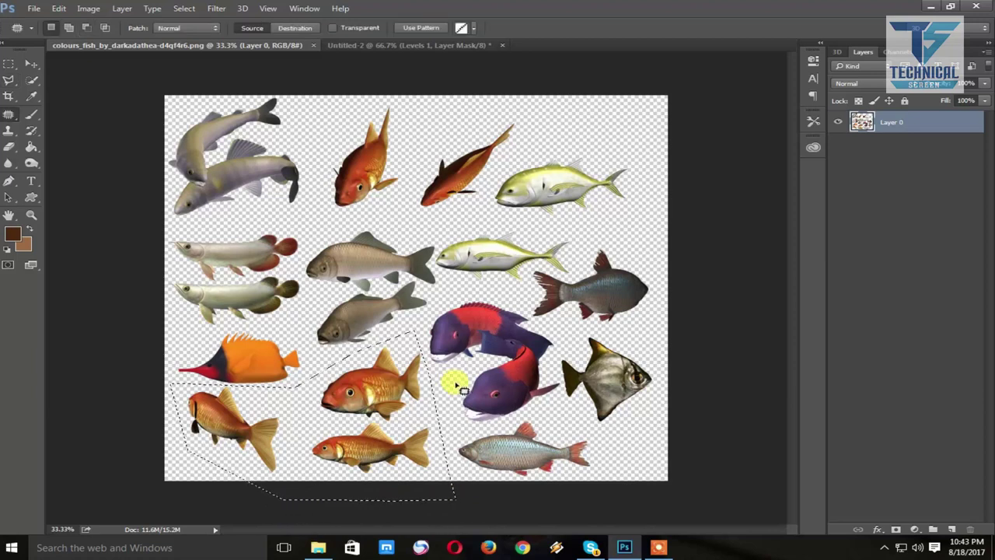
key("ctrl+j")
key("v")
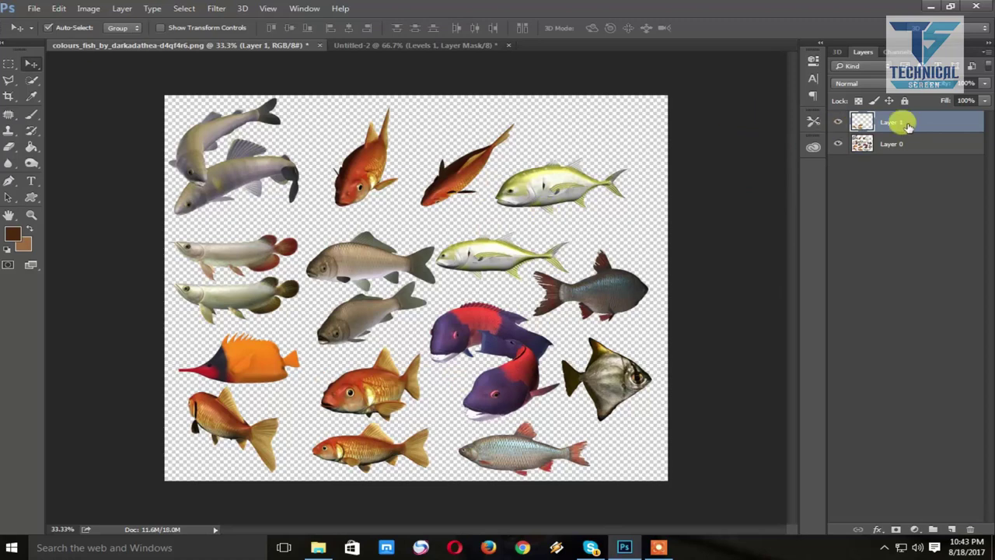
Drag the goldfish layer into the Untitled-2 fishbowl document.
mouse_move(900, 122)
left_mouse_down()
mouse_move(447, 105)
mouse_move(393, 45)
left_mouse_up()
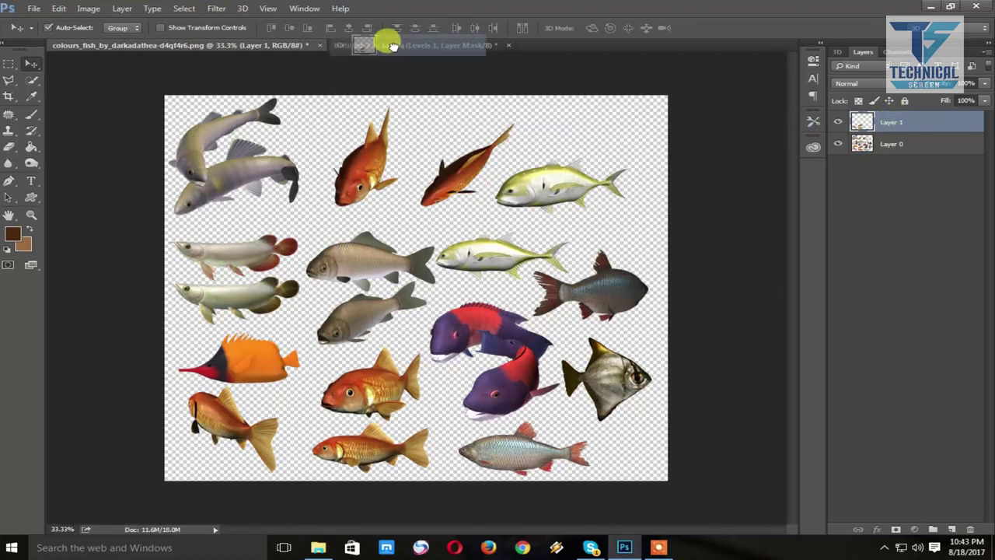
left_click_drag(392, 45, 389, 183)
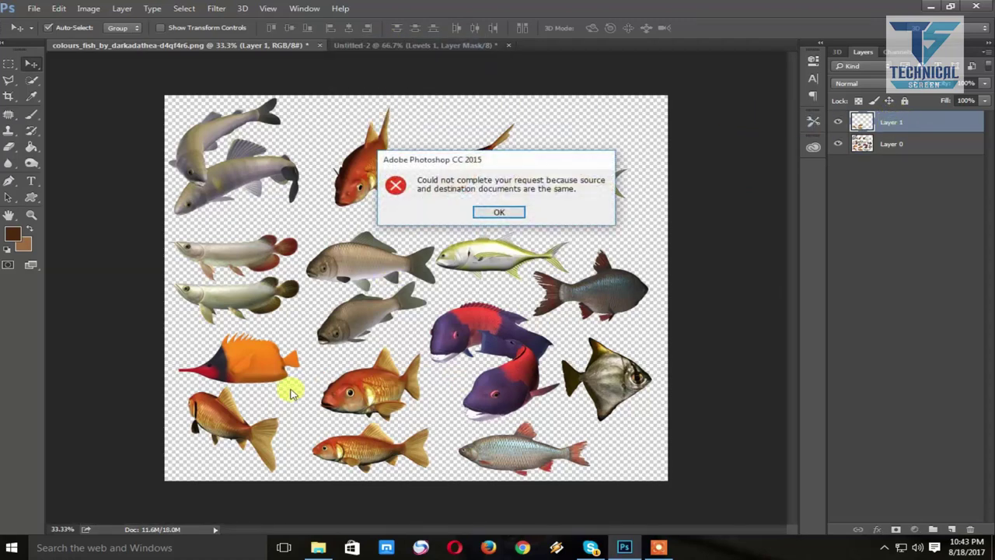
left_click(498, 214)
mouse_move(221, 416)
left_mouse_down()
mouse_move(417, 49)
mouse_move(444, 277)
left_mouse_up()
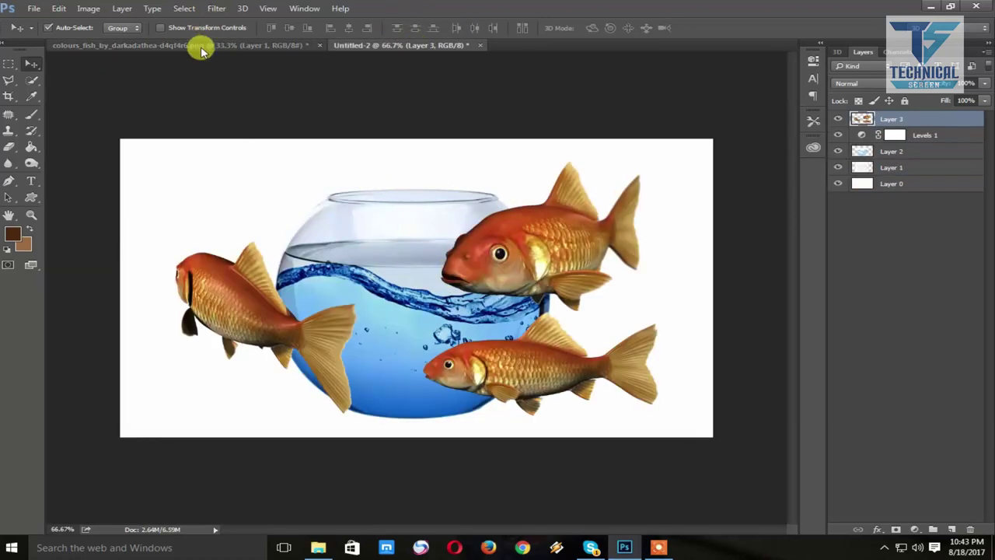
In the fish image, lasso the two red fish at the top and copy them from Layer 0 to a new layer.
left_click(200, 45)
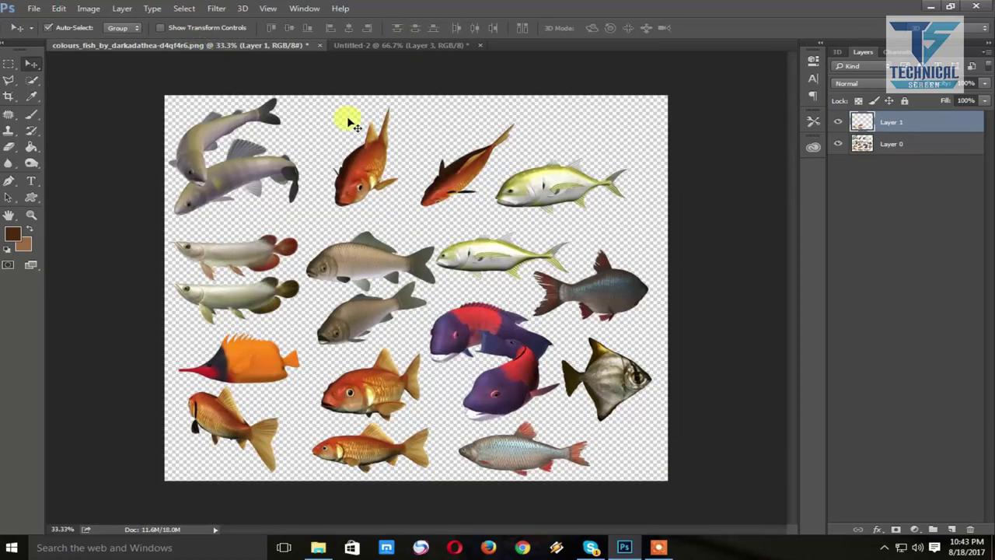
key("l")
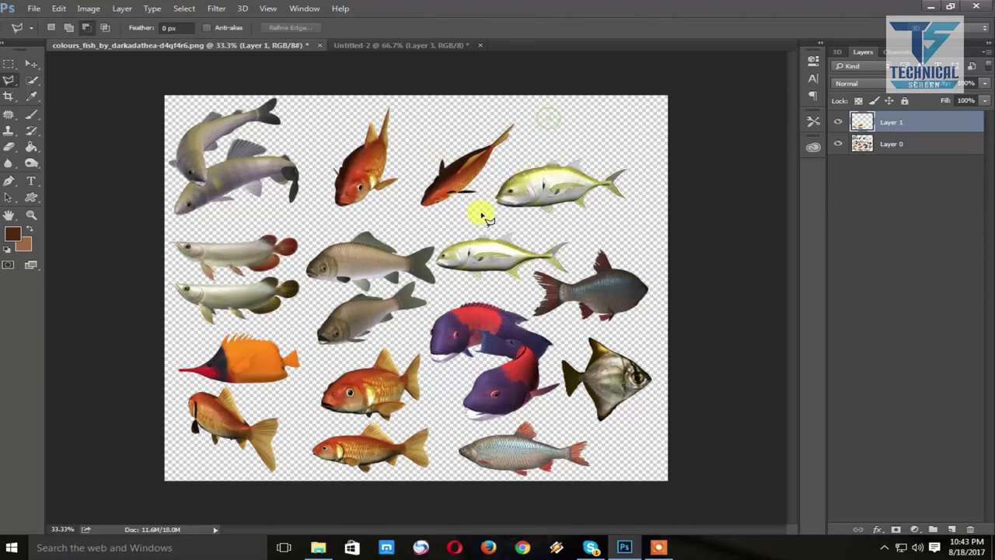
left_click(426, 224)
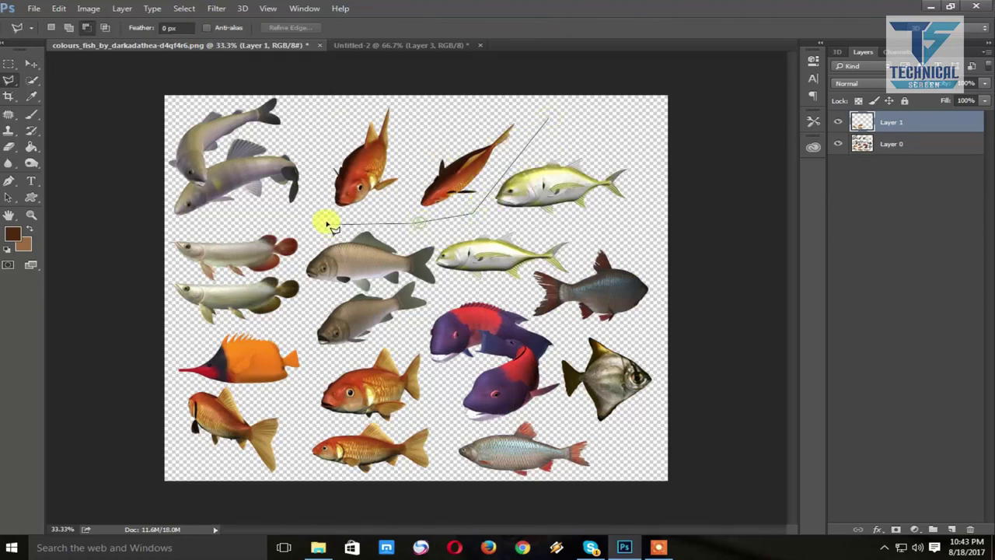
left_click(317, 221)
left_click(315, 144)
left_click(342, 95)
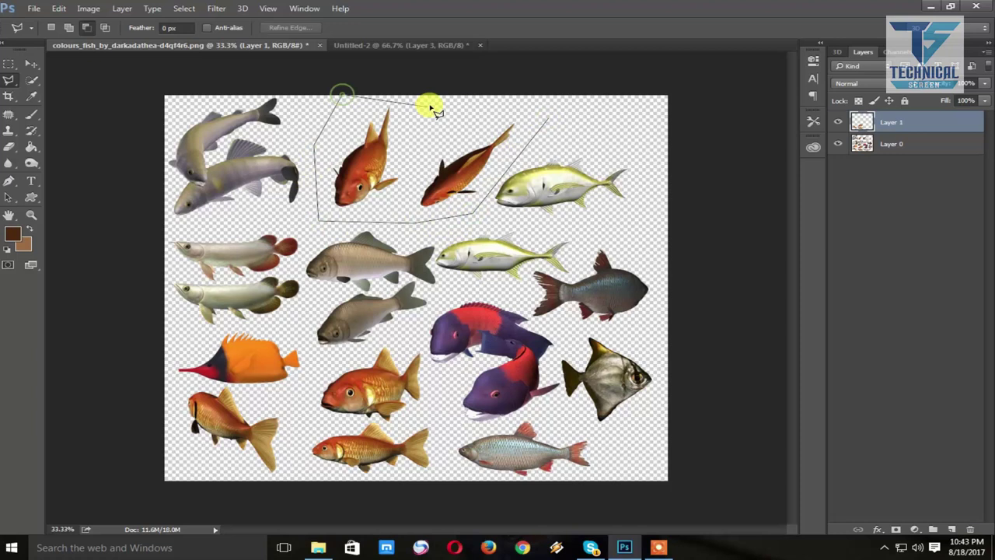
left_click(529, 109)
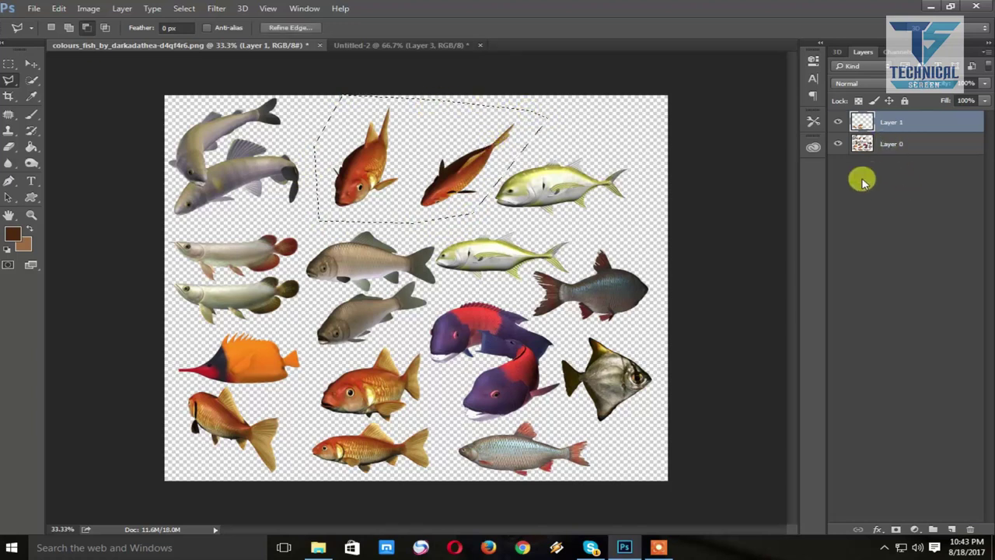
left_click(898, 154)
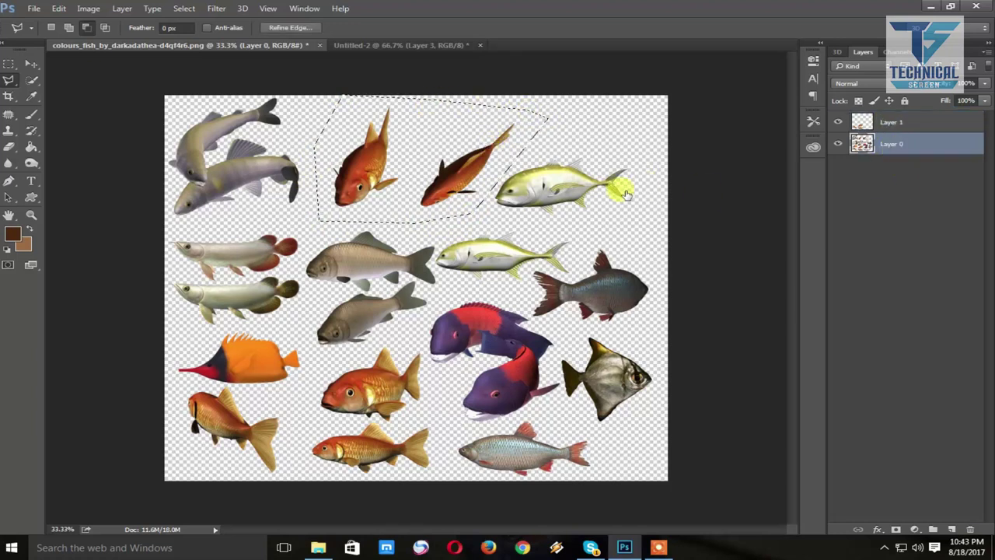
key("ctrl+j")
Bring the red fish into the fishbowl and shrink Layer 3's three goldfish into the water.
key("v")
left_click_drag(373, 179, 420, 181)
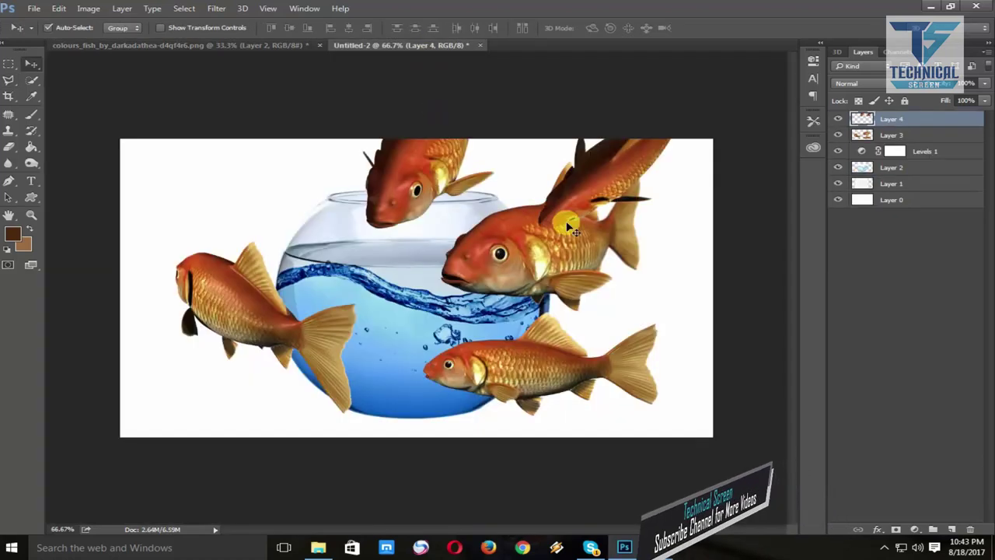
key("ctrl+t")
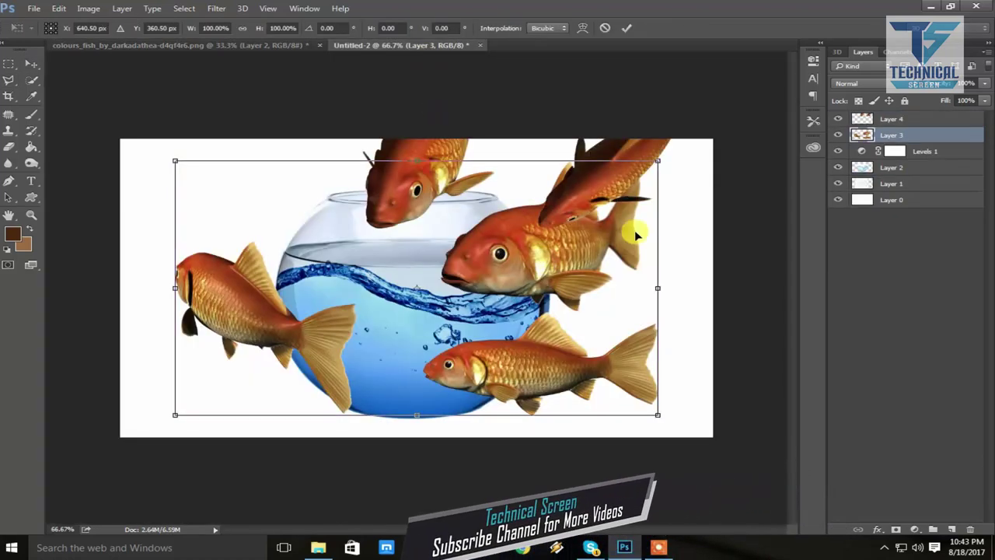
mouse_move(658, 161)
left_mouse_down()
mouse_move(572, 255)
mouse_move(535, 274)
left_mouse_up()
left_click_drag(471, 288, 471, 327)
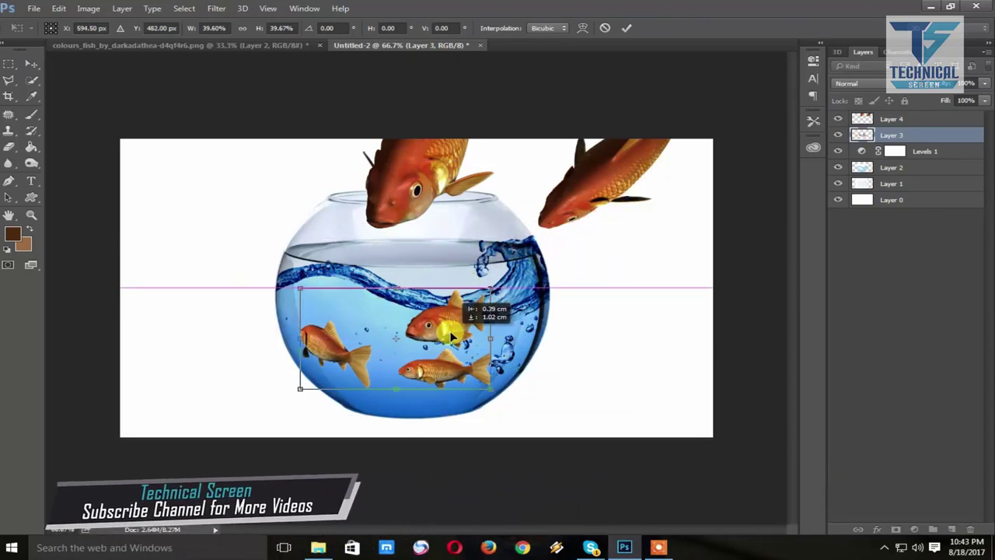
mouse_move(513, 277)
left_mouse_down()
mouse_move(434, 342)
mouse_move(457, 322)
mouse_move(488, 331)
mouse_move(477, 325)
left_mouse_up()
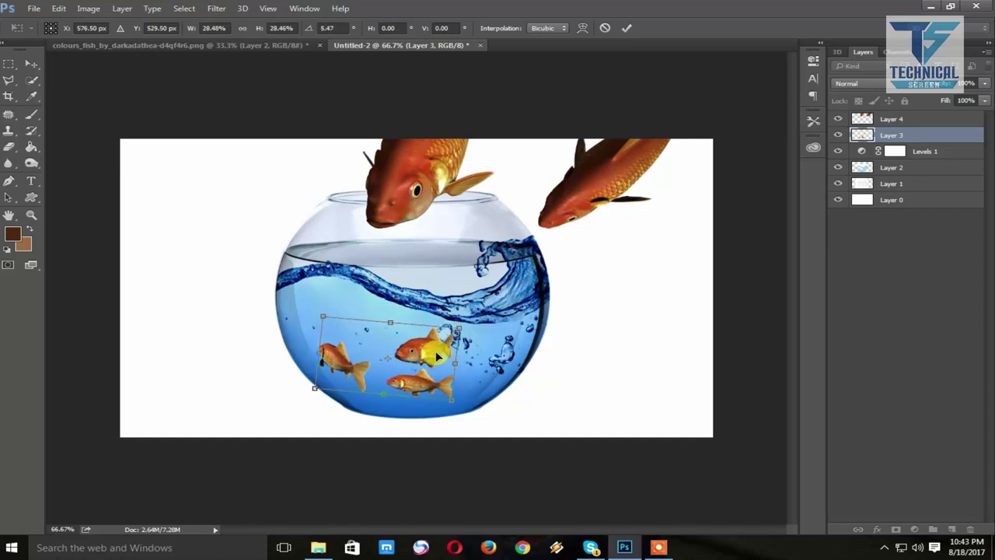
left_click_drag(435, 350, 433, 360)
key("Return")
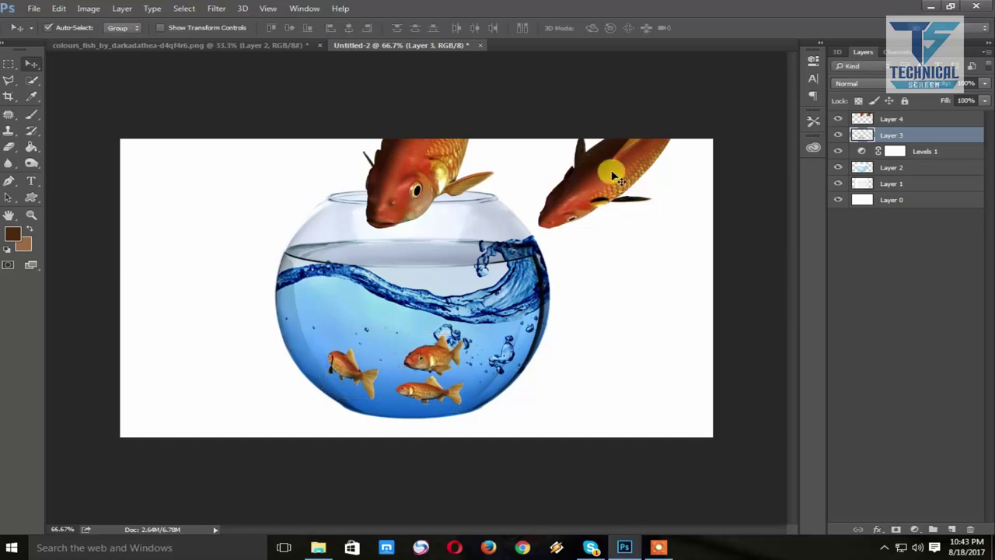
Shrink Layer 4's two fish and place them just above the waterline.
left_click(612, 176)
key("ctrl+t")
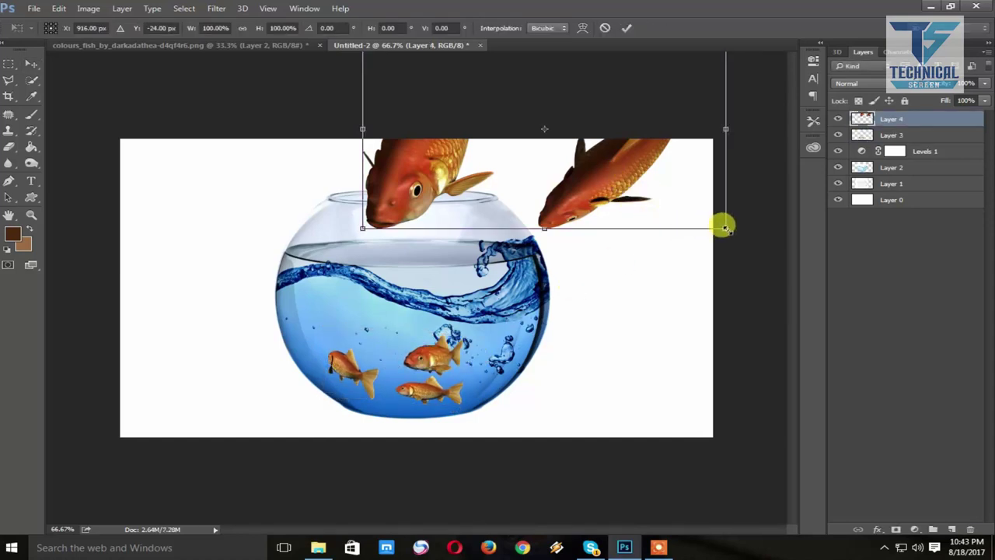
mouse_move(725, 228)
left_mouse_down()
mouse_move(605, 162)
mouse_move(434, 251)
left_mouse_up()
left_click_drag(468, 204, 460, 208)
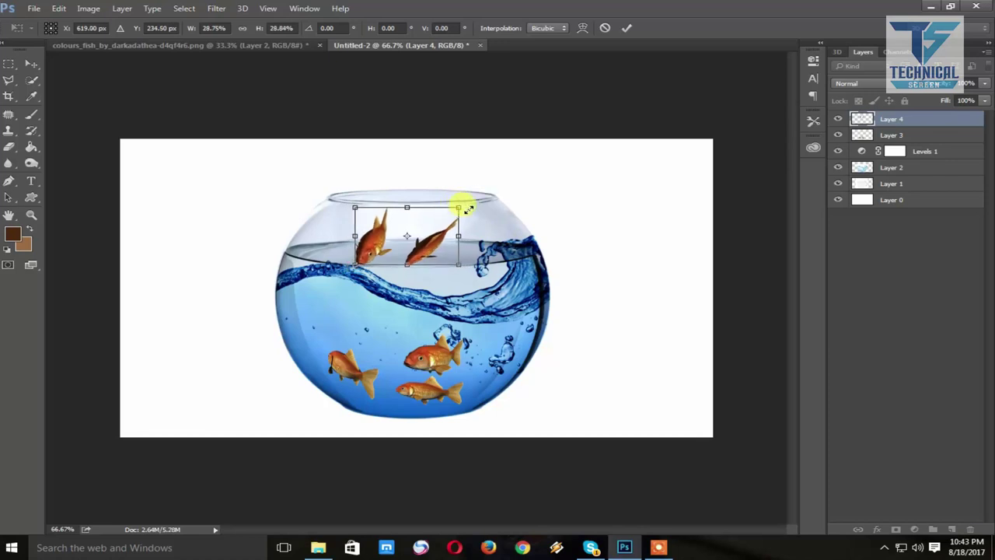
key("Return")
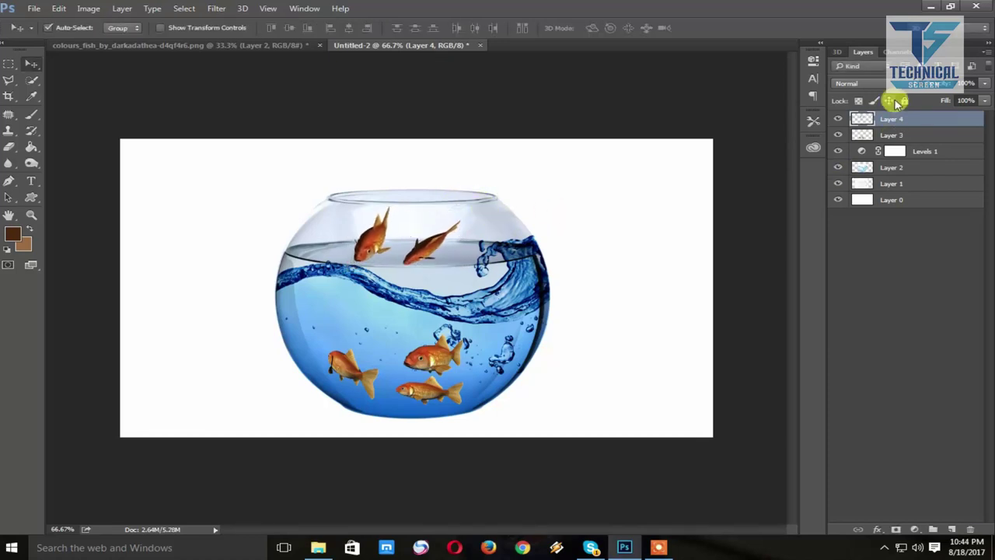
Set both Layer 4 and Layer 3 to Multiply blending.
left_click(877, 83)
left_click(853, 130)
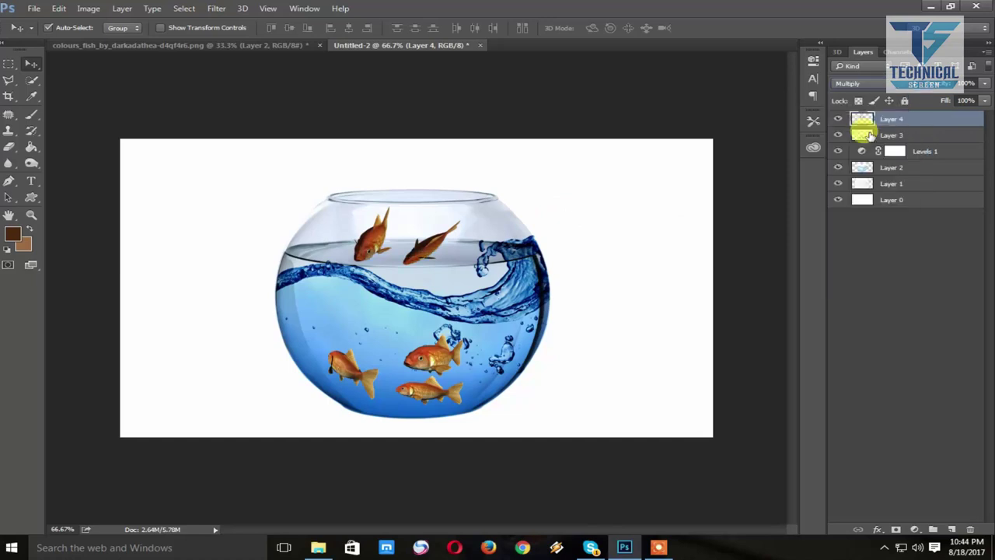
left_click(882, 136)
left_click(871, 84)
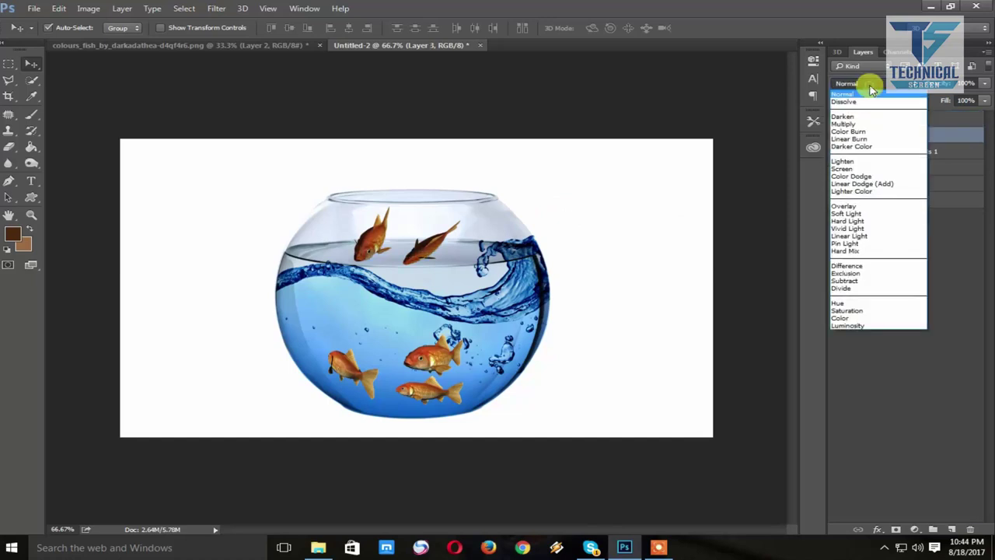
left_click(865, 127)
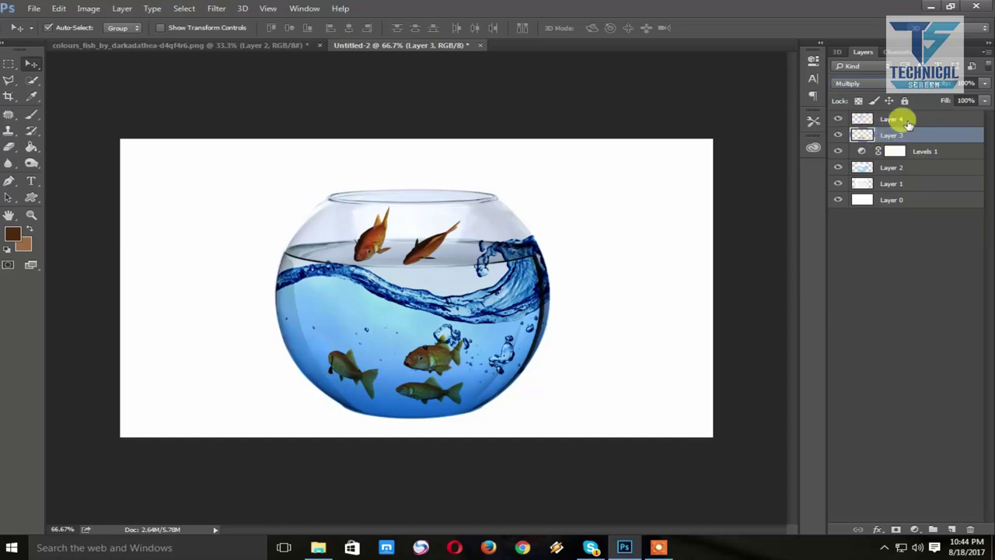
left_click(894, 119)
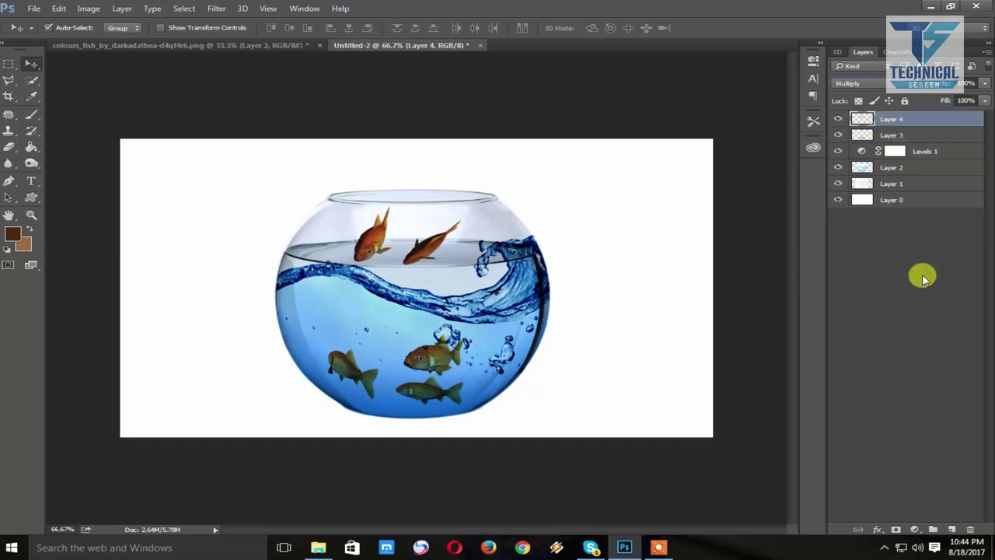
Add a bright blue (#237eee) Solid Color fill layer in Soft Light blend mode.
left_click(918, 530)
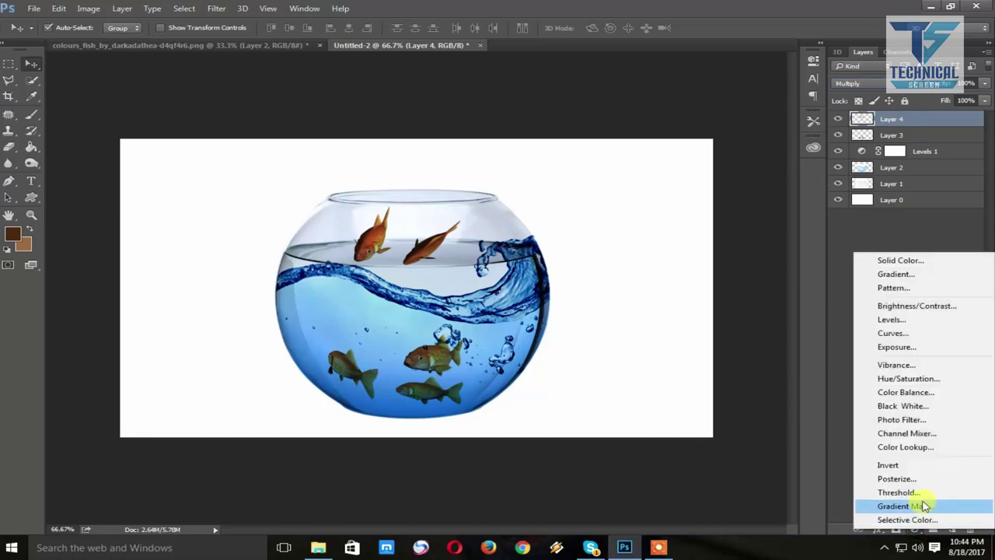
left_click(904, 261)
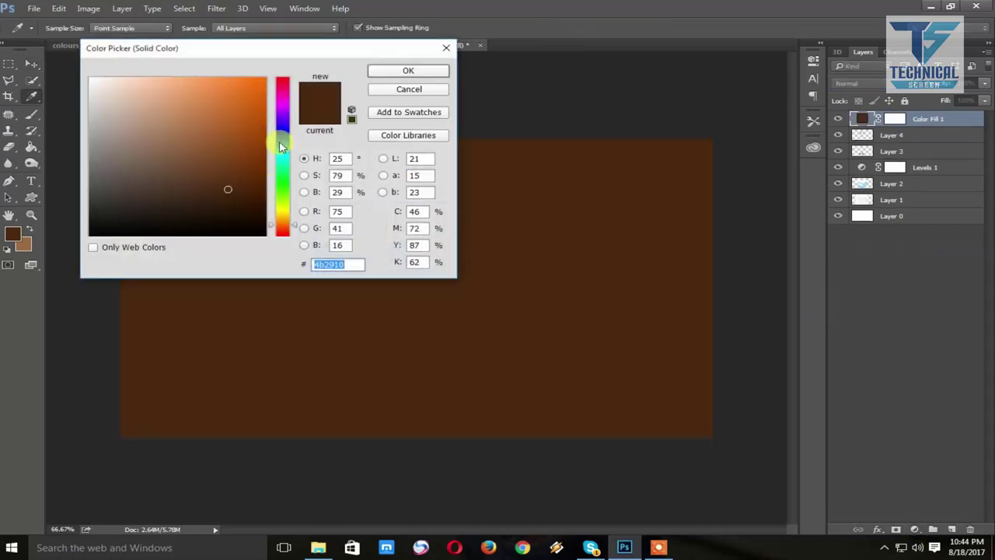
left_click(281, 143)
left_click(236, 82)
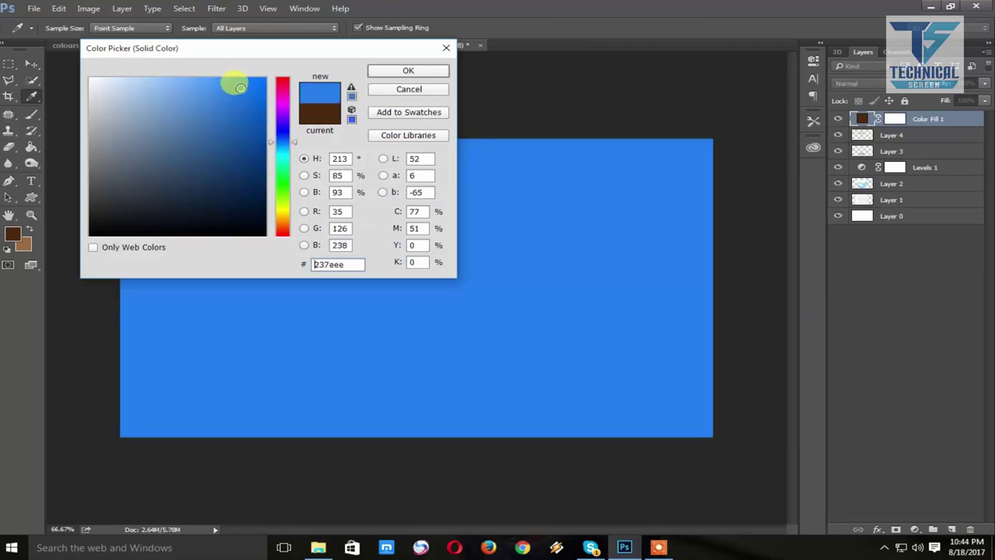
left_click(407, 71)
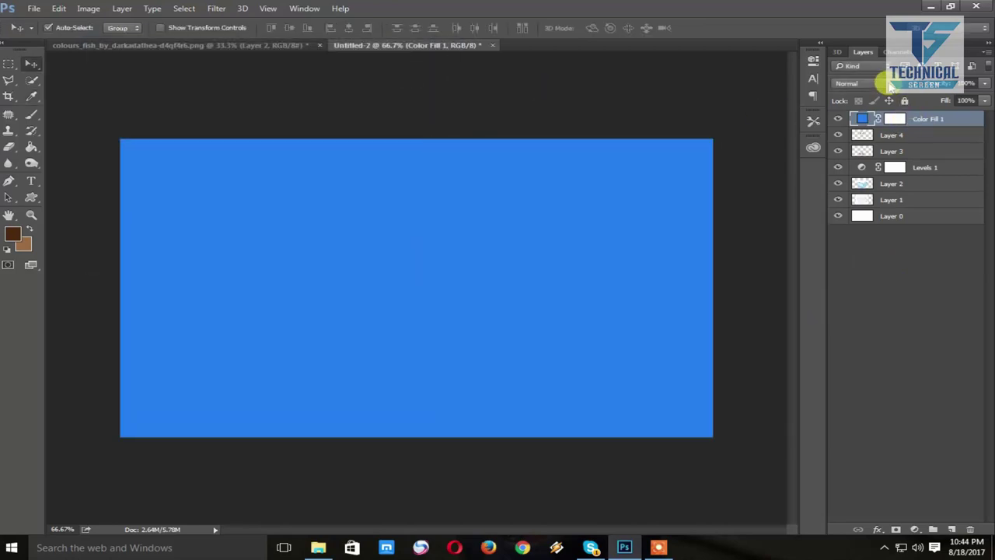
left_click(882, 83)
left_click(860, 214)
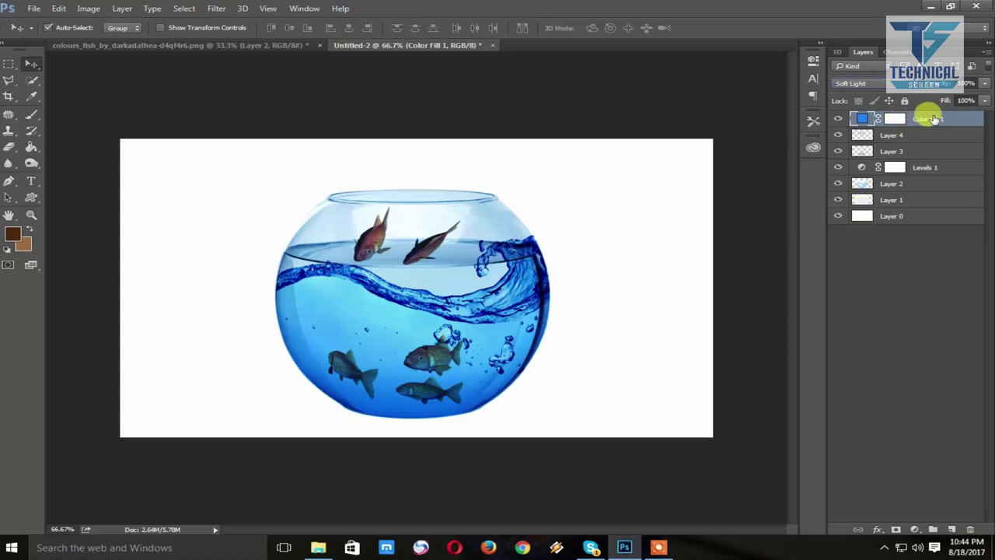
left_click(986, 83)
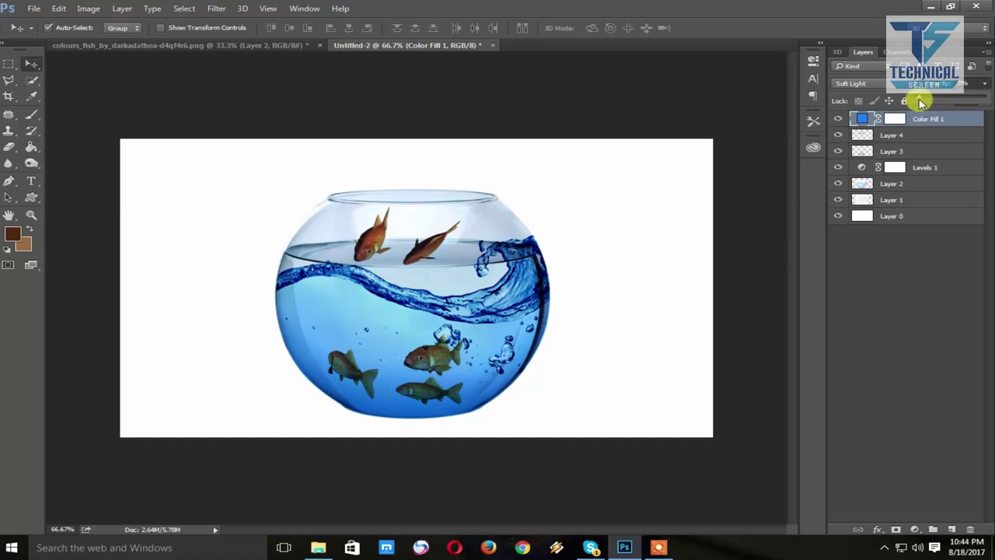
Add a Curves layer above Color Fill 1, shifting the midpoint and pulling white and black points inward.
left_click(919, 305)
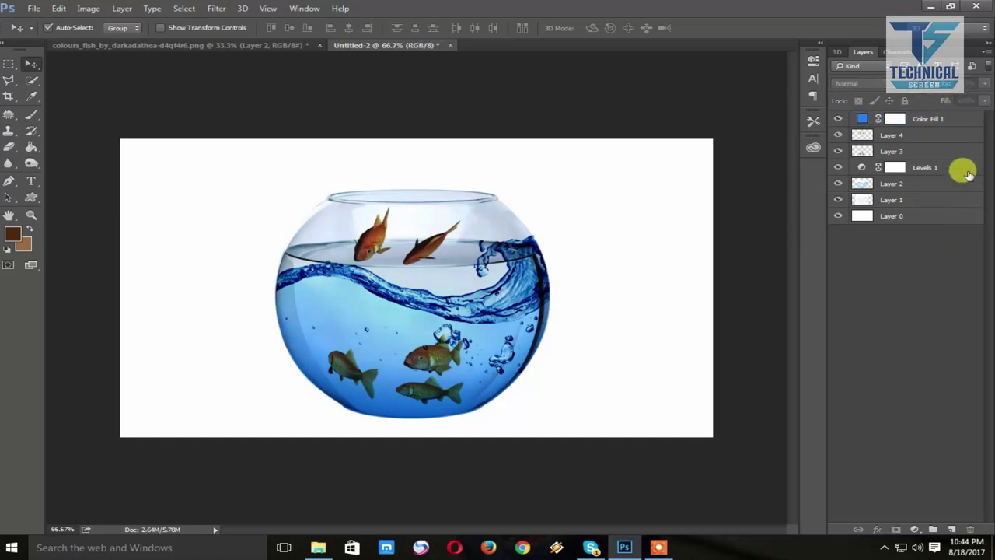
left_click(927, 119)
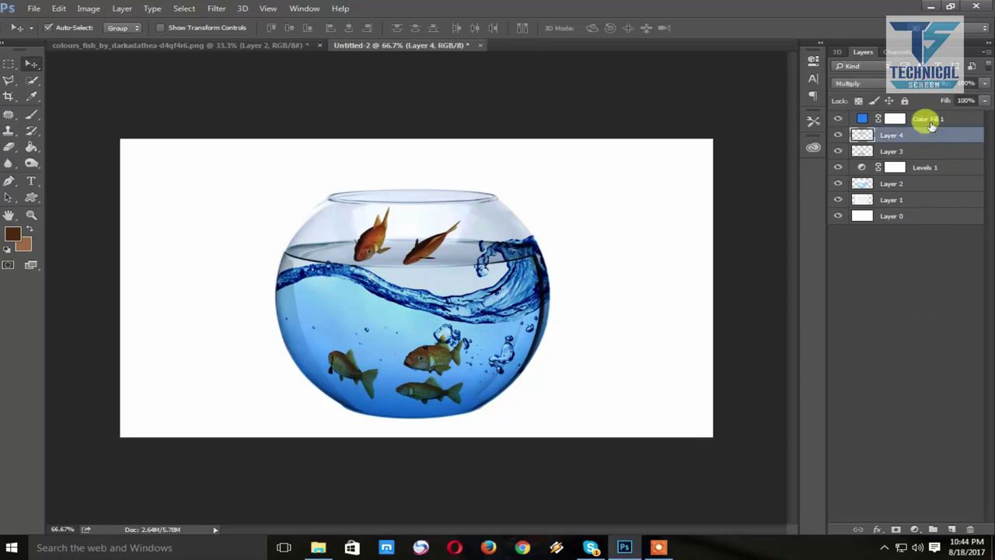
left_click(916, 530)
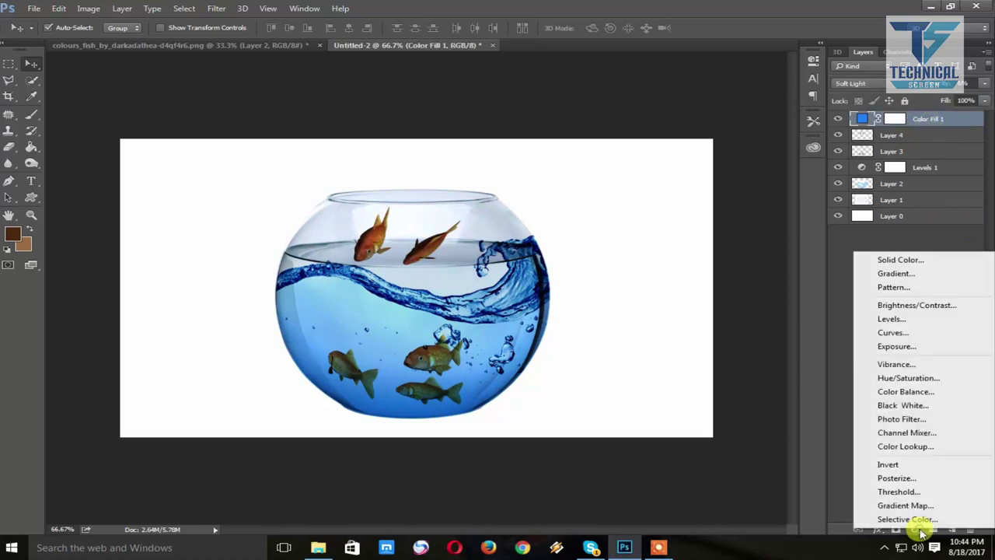
left_click(891, 333)
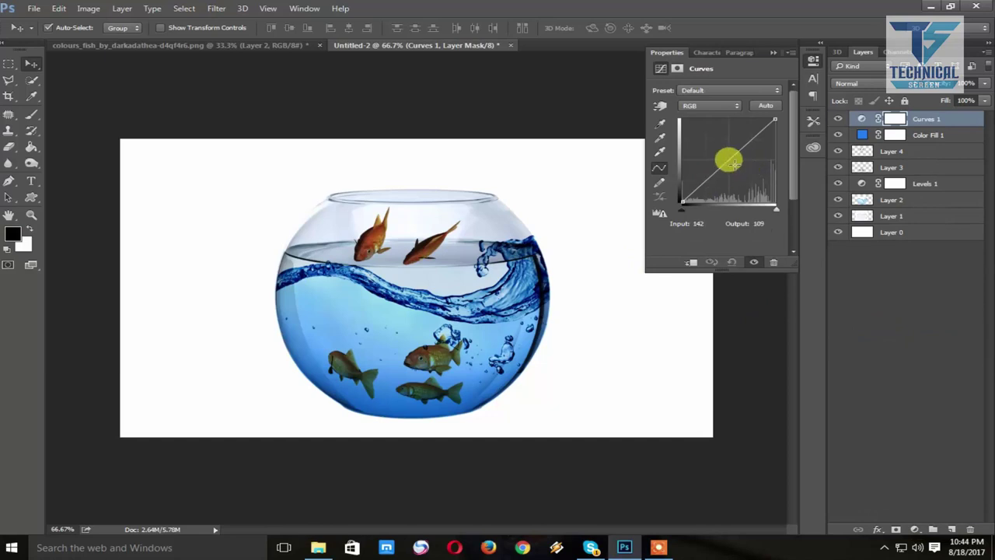
mouse_move(727, 161)
left_mouse_down()
mouse_move(734, 165)
mouse_move(725, 157)
left_mouse_up()
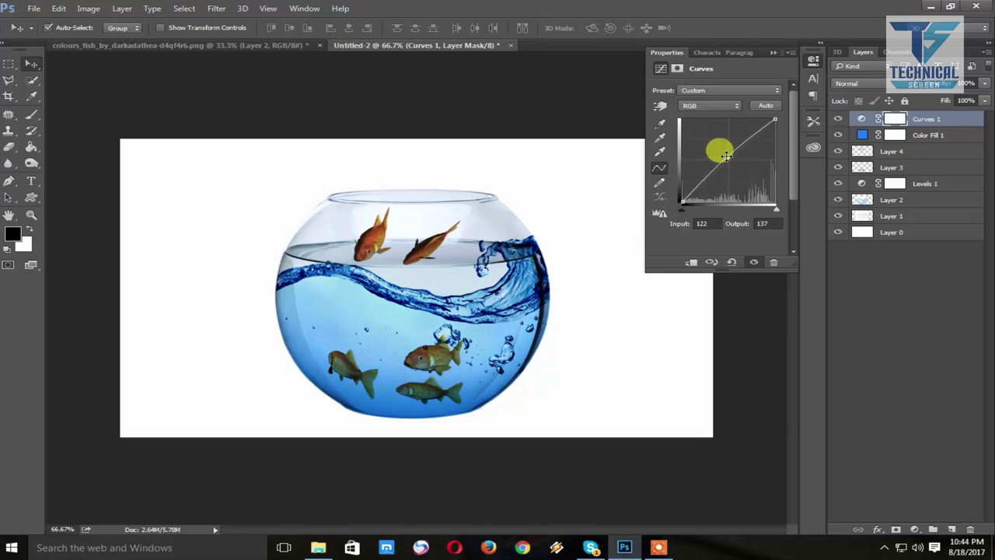
mouse_move(774, 210)
left_mouse_down()
mouse_move(765, 212)
mouse_move(781, 208)
left_mouse_up()
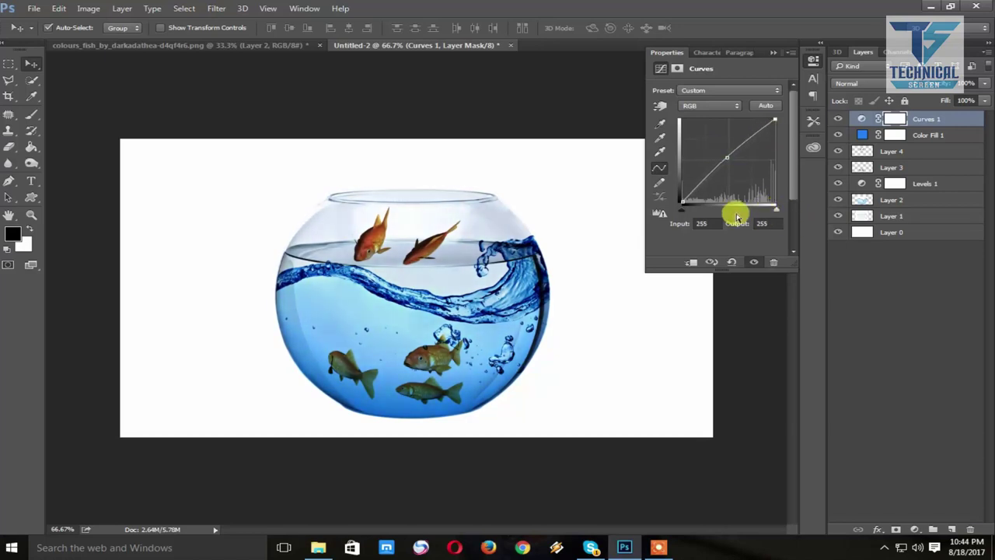
left_click_drag(688, 212, 691, 213)
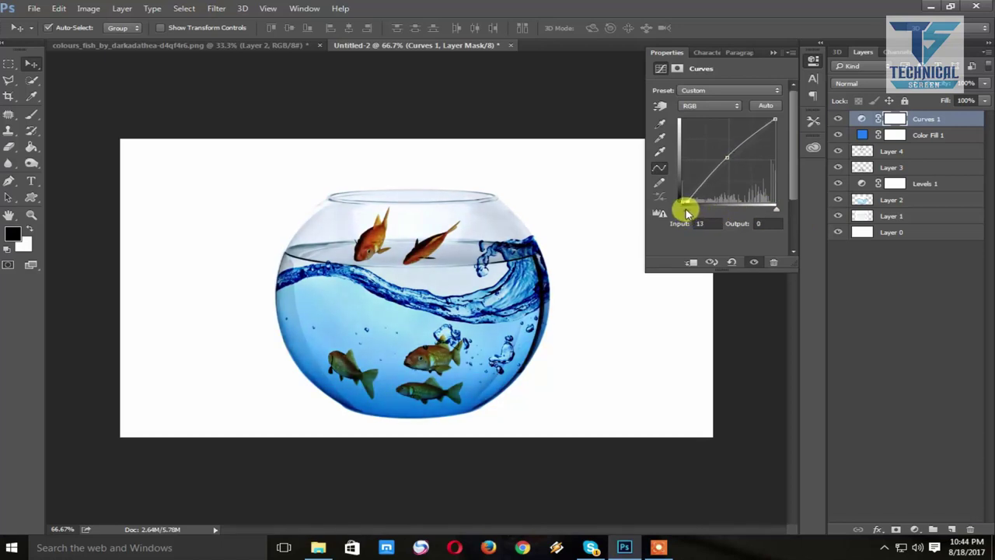
left_click(665, 548)
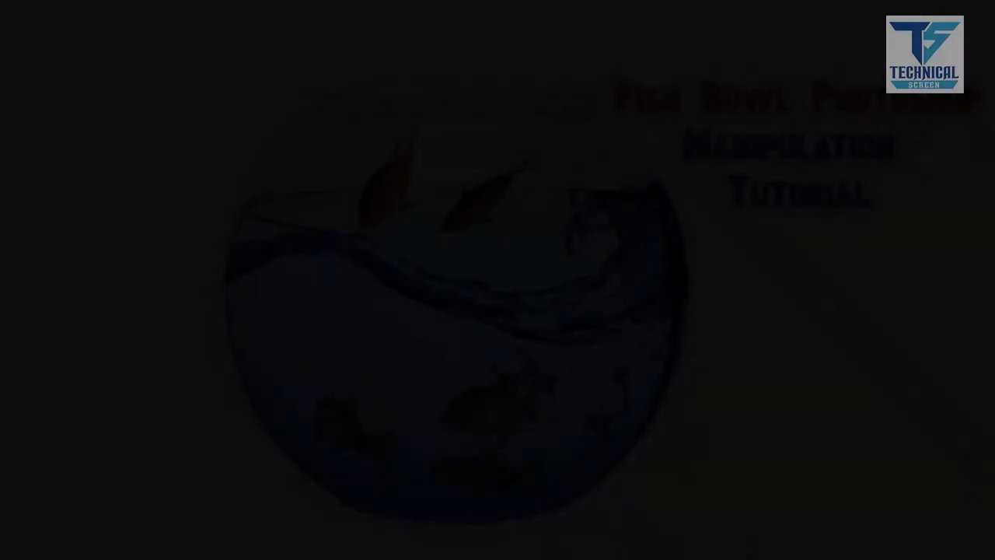